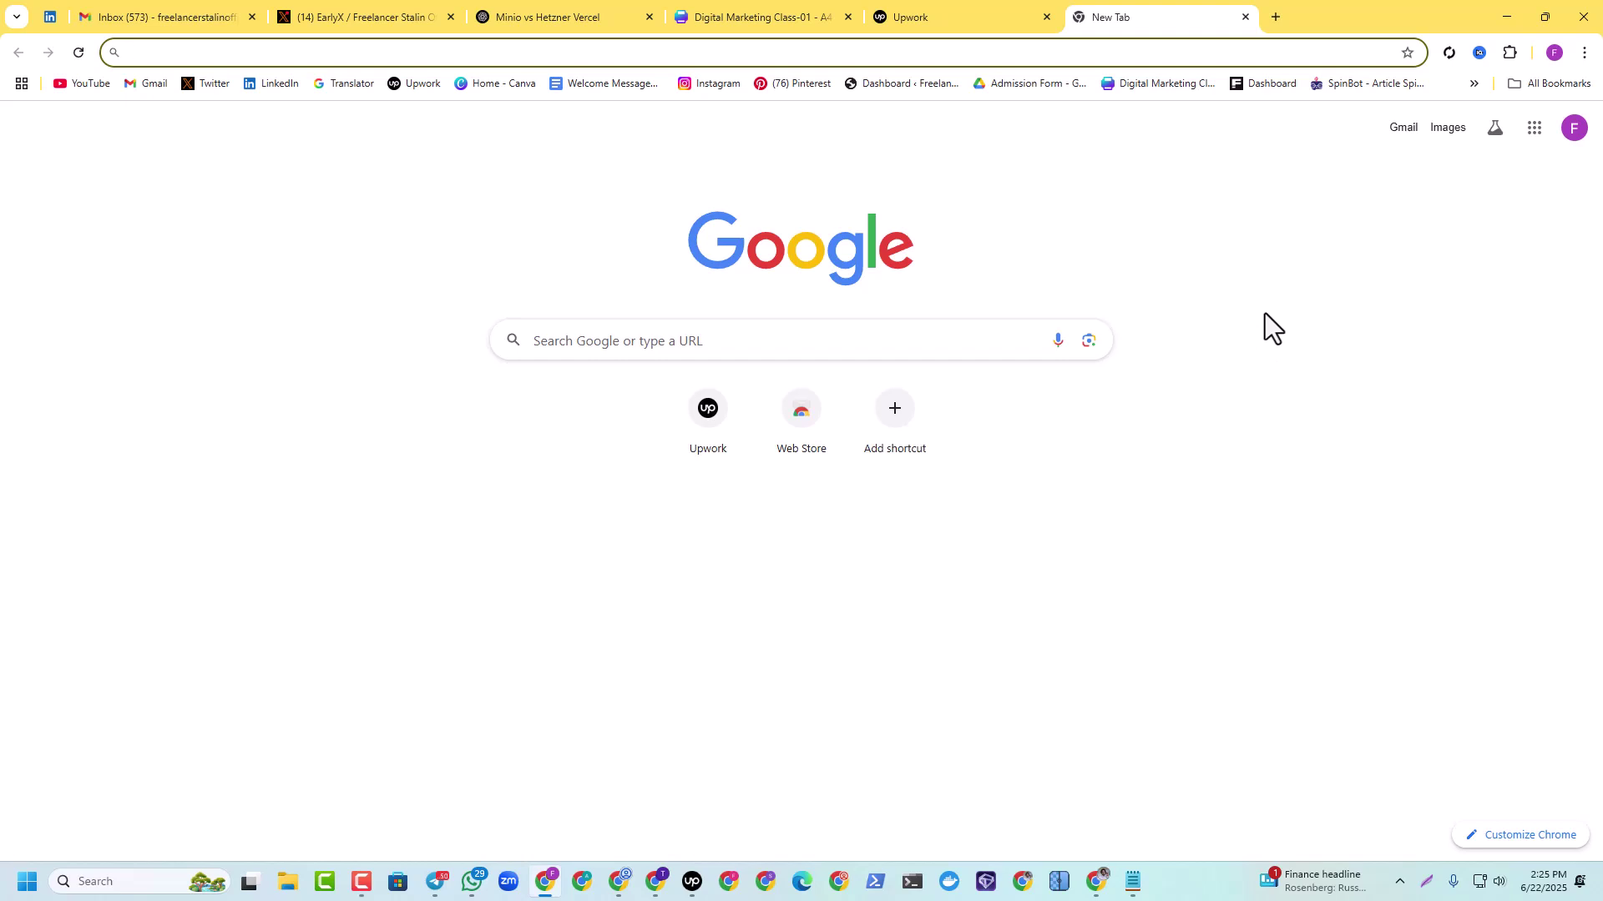
- Switch to the X profile page and open the account's Settings and privacy
{"action": "left_click", "coordinate": [1268, 324]}
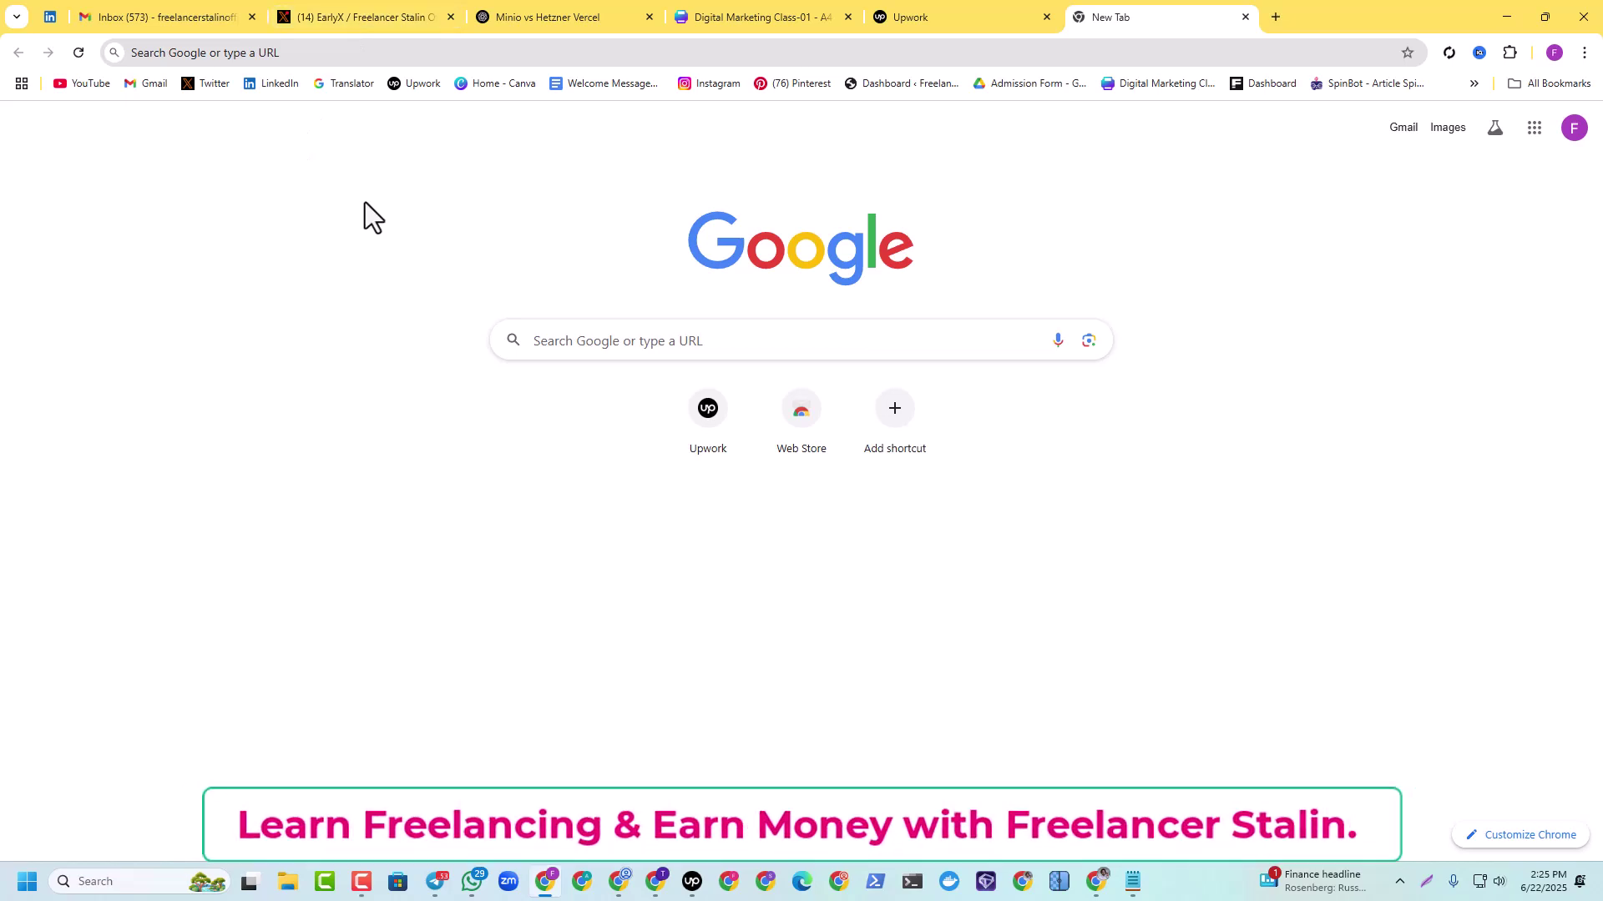
{"action": "left_click", "coordinate": [370, 19]}
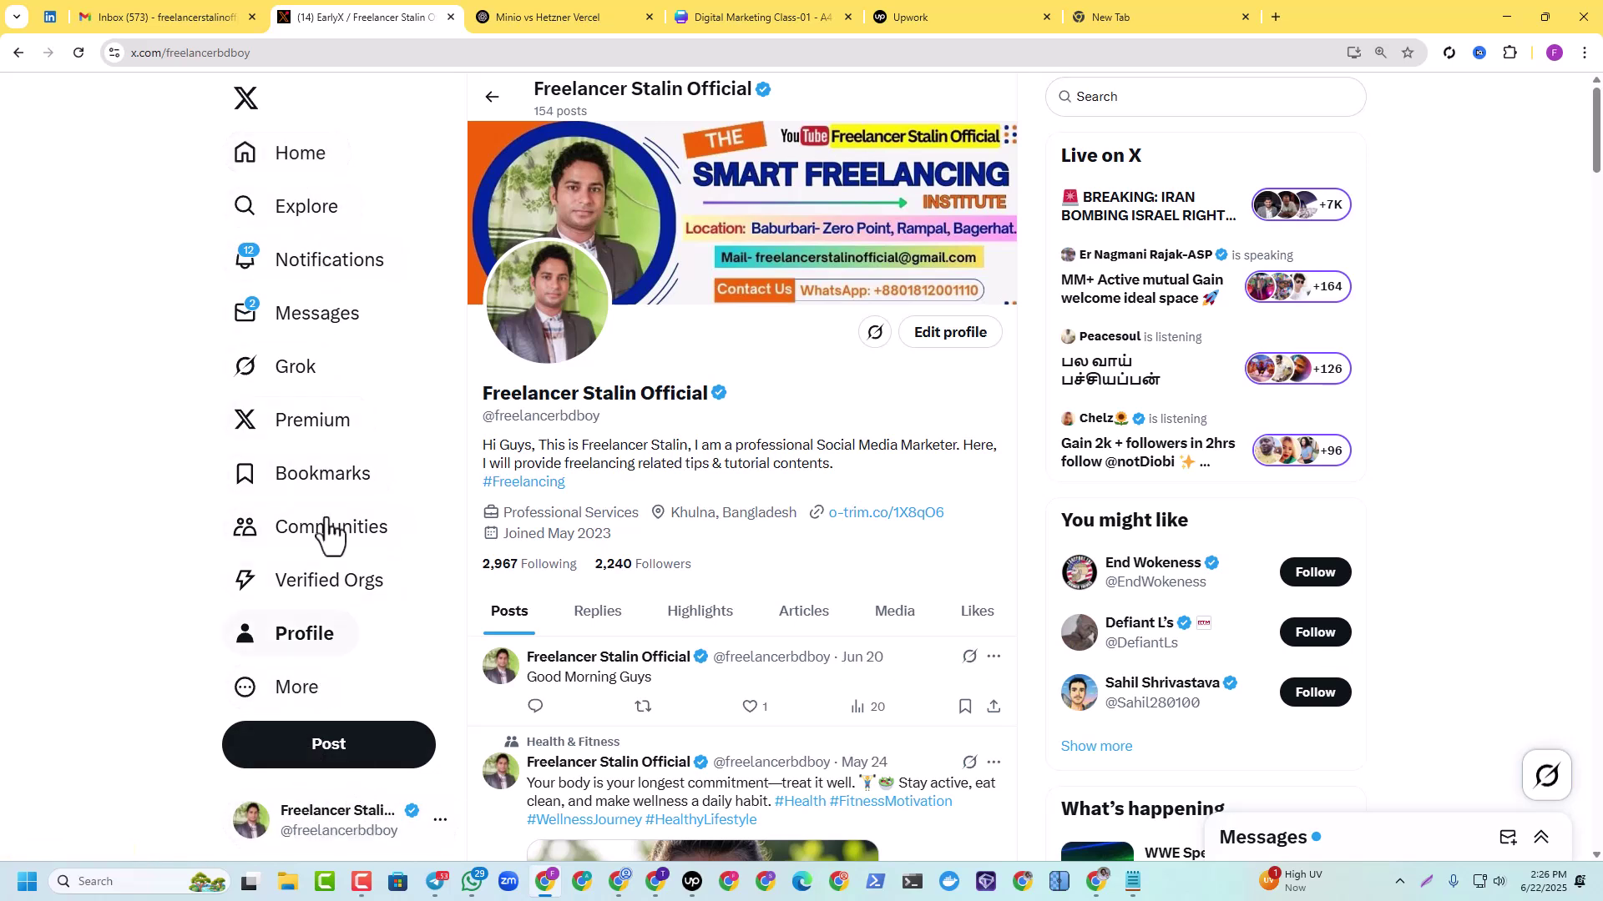
{"action": "left_click", "coordinate": [261, 693]}
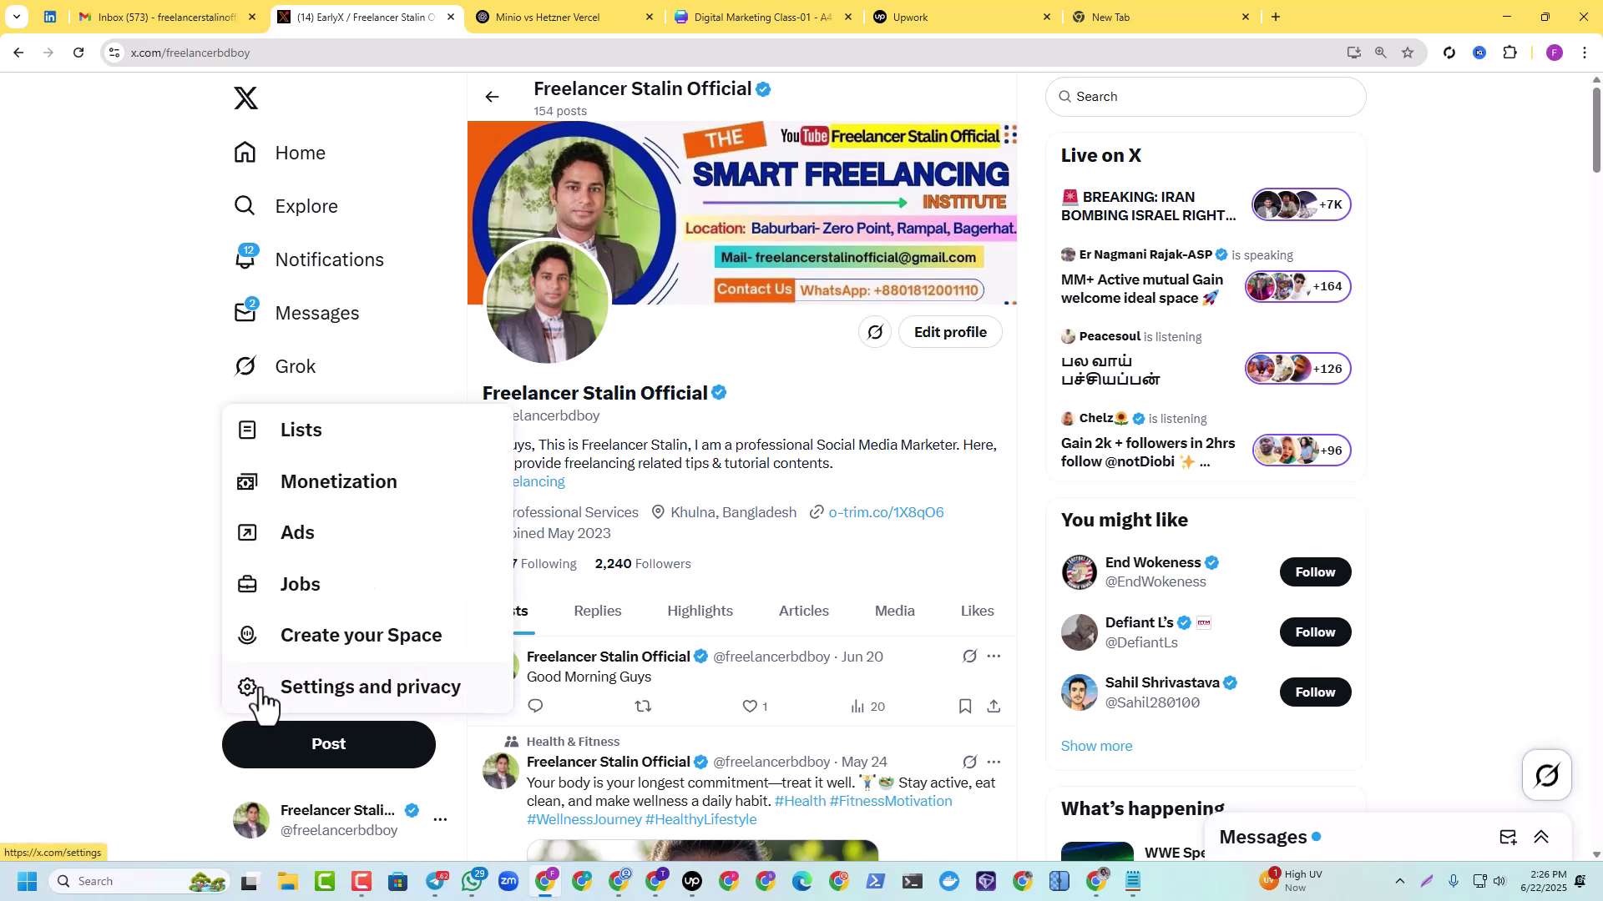
{"action": "left_click", "coordinate": [330, 701]}
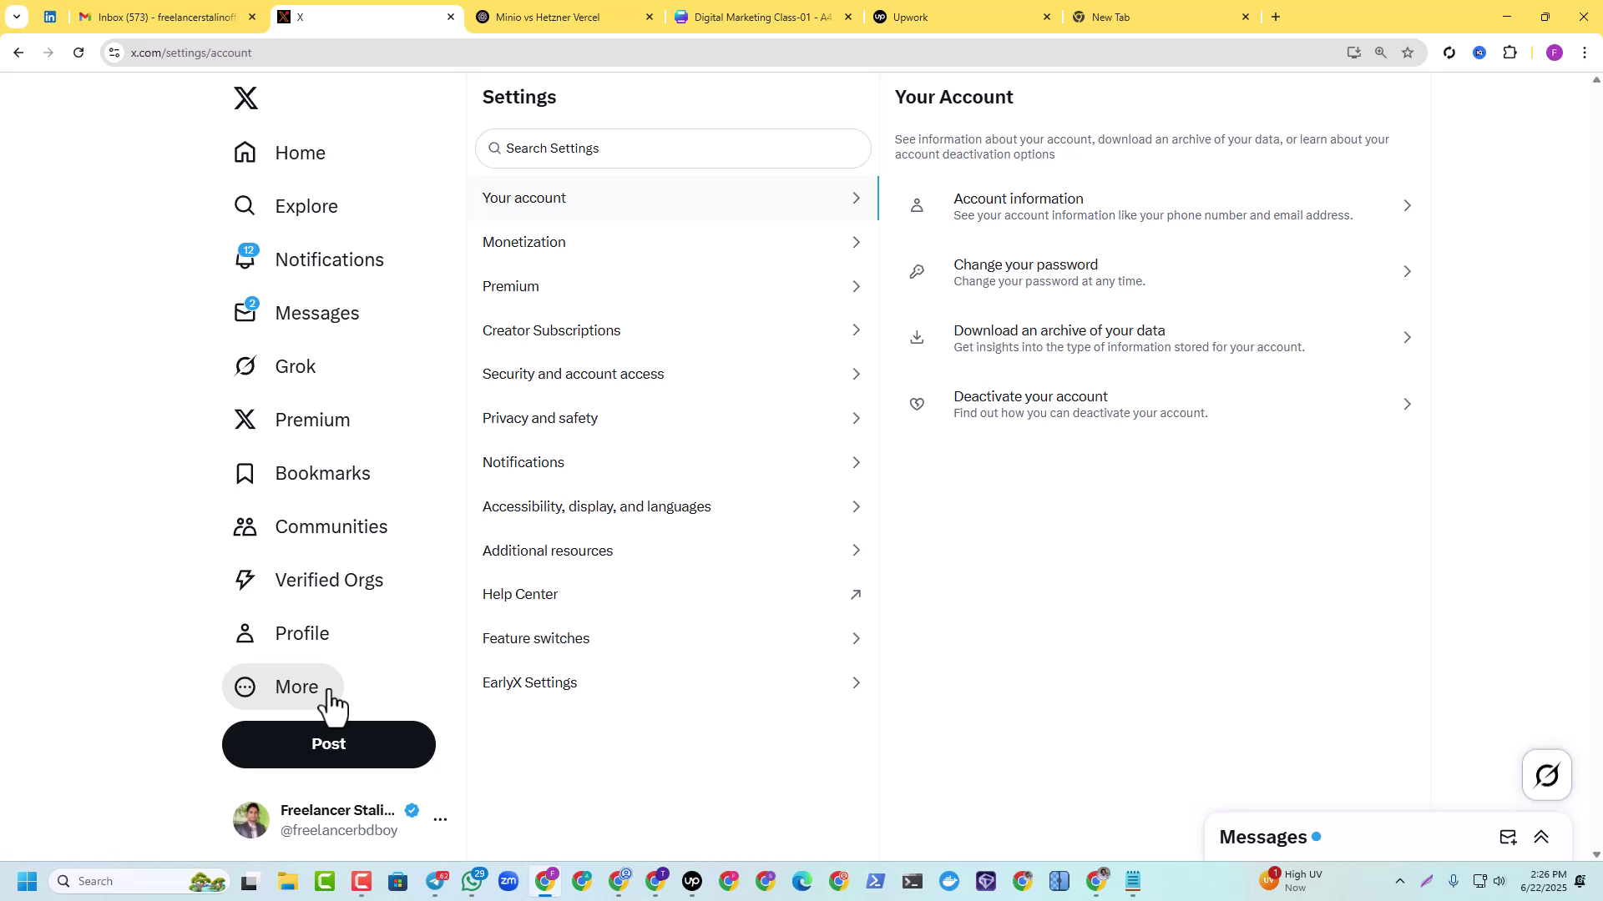
- Annotate a screen capture with arrows at the first five settings categories and a box around Security and account access, and discard it
{"action": "left_click", "coordinate": [1426, 881]}
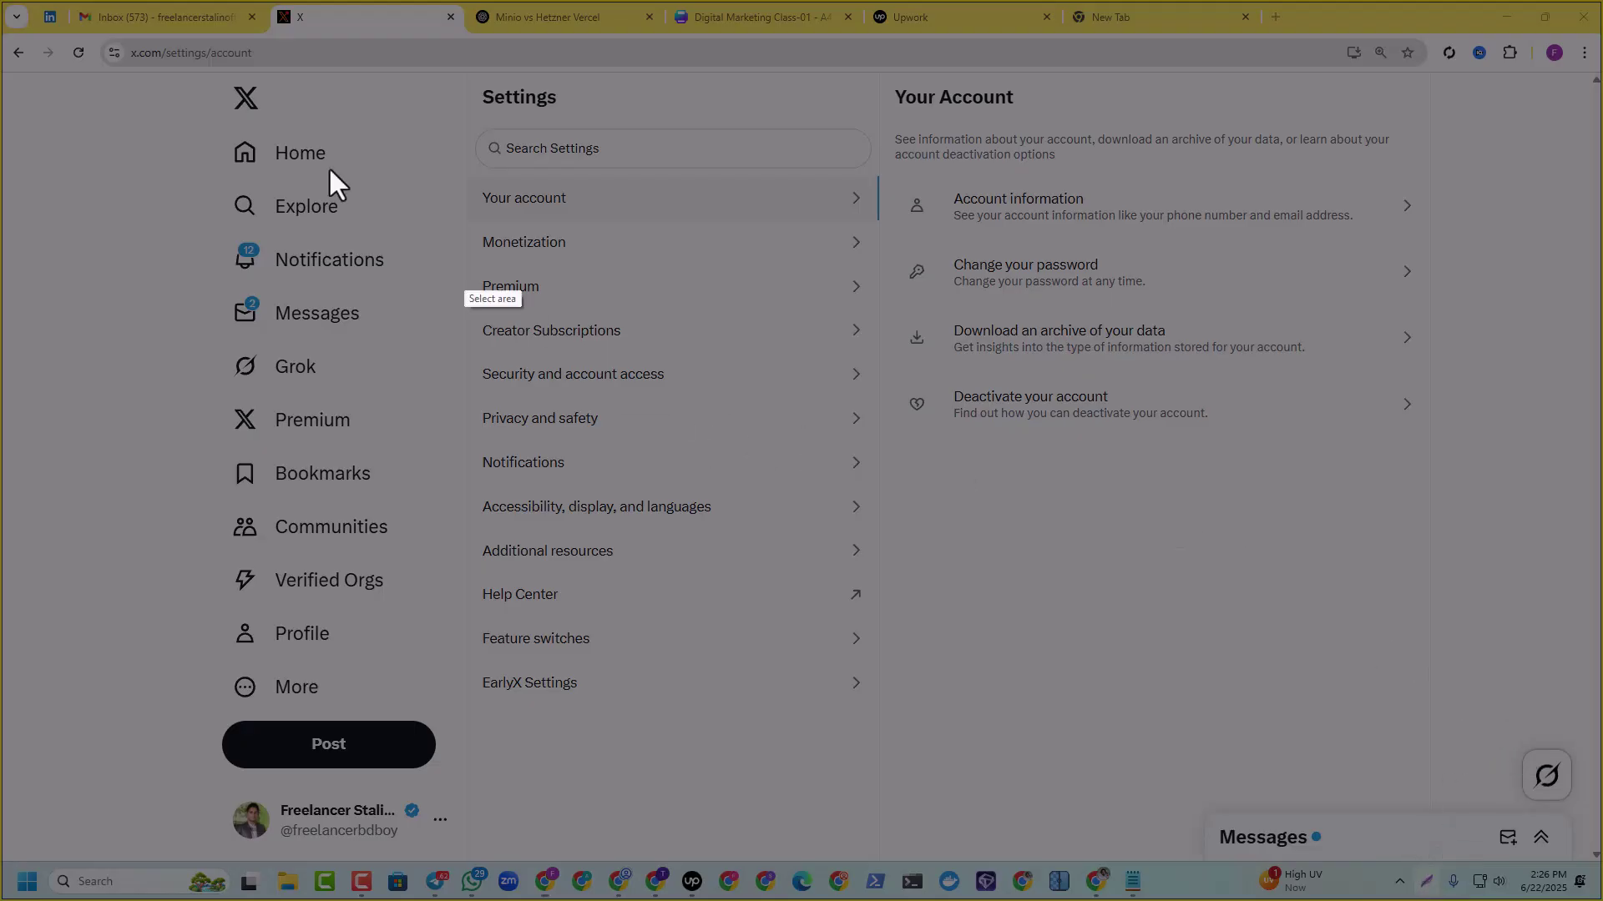
{"action": "mouse_move", "coordinate": [120, 25]}
{"action": "left_mouse_down"}
{"action": "mouse_move", "coordinate": [437, 301]}
{"action": "mouse_move", "coordinate": [1496, 719]}
{"action": "mouse_move", "coordinate": [1544, 807]}
{"action": "left_mouse_up"}
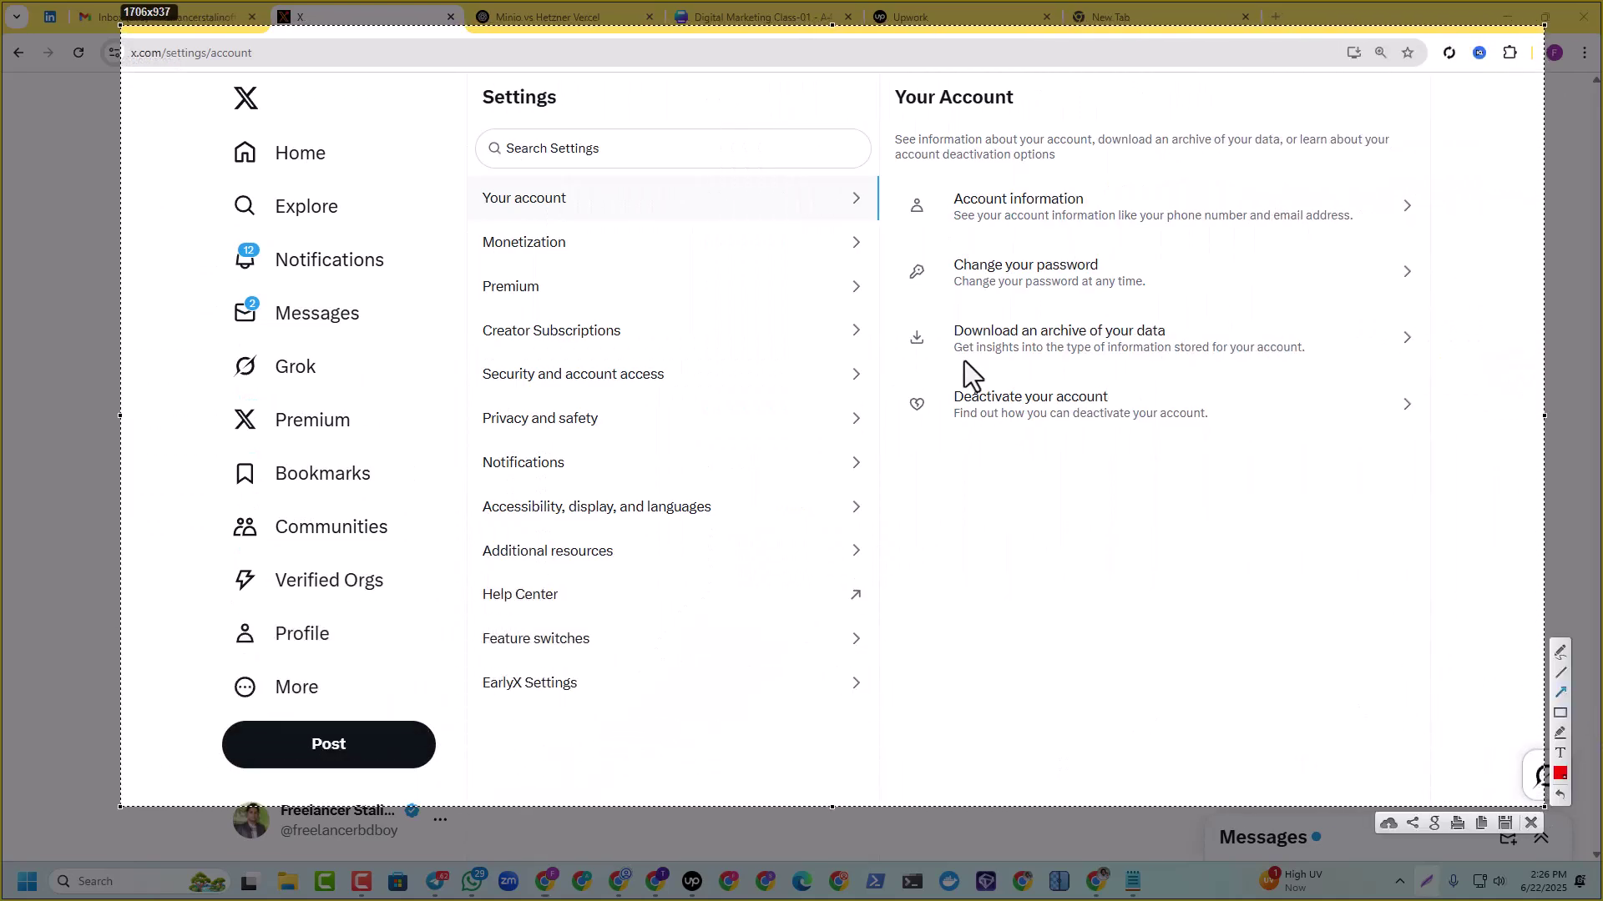
{"action": "mouse_move", "coordinate": [891, 143]}
{"action": "left_mouse_down"}
{"action": "mouse_move", "coordinate": [761, 188]}
{"action": "mouse_move", "coordinate": [716, 232]}
{"action": "mouse_move", "coordinate": [656, 237]}
{"action": "mouse_move", "coordinate": [568, 292]}
{"action": "left_mouse_up"}
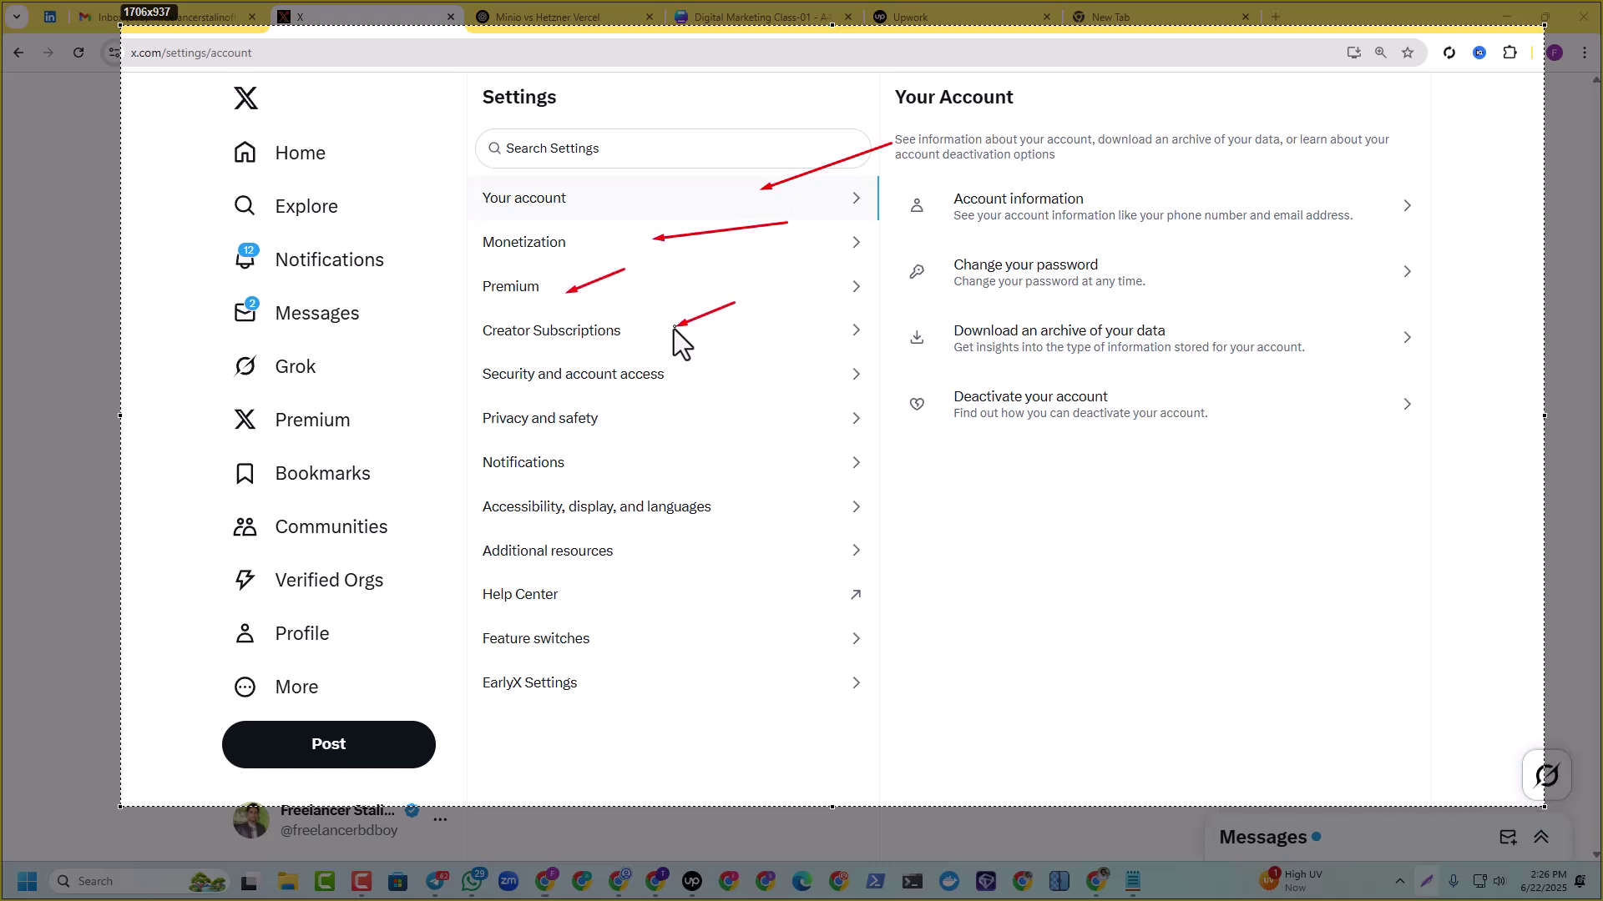
{"action": "left_click_drag", "start_coordinate": [674, 327], "coordinate": [676, 328]}
{"action": "left_click_drag", "start_coordinate": [788, 348], "coordinate": [712, 376]}
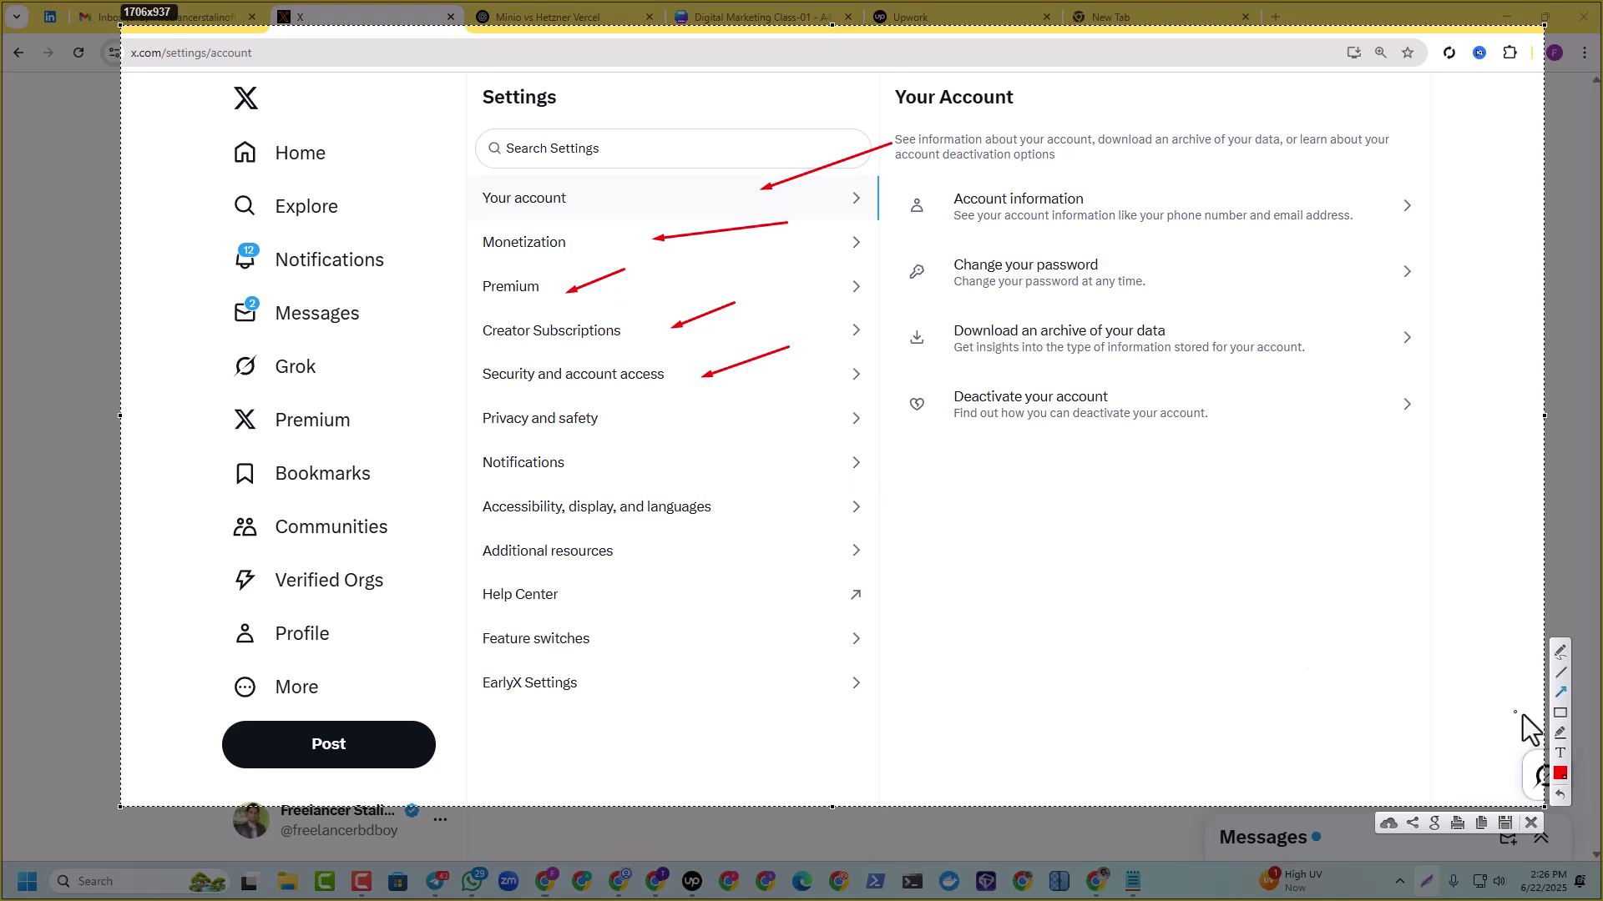
{"action": "left_click", "coordinate": [1560, 713]}
{"action": "left_click_drag", "start_coordinate": [461, 357], "coordinate": [790, 393]}
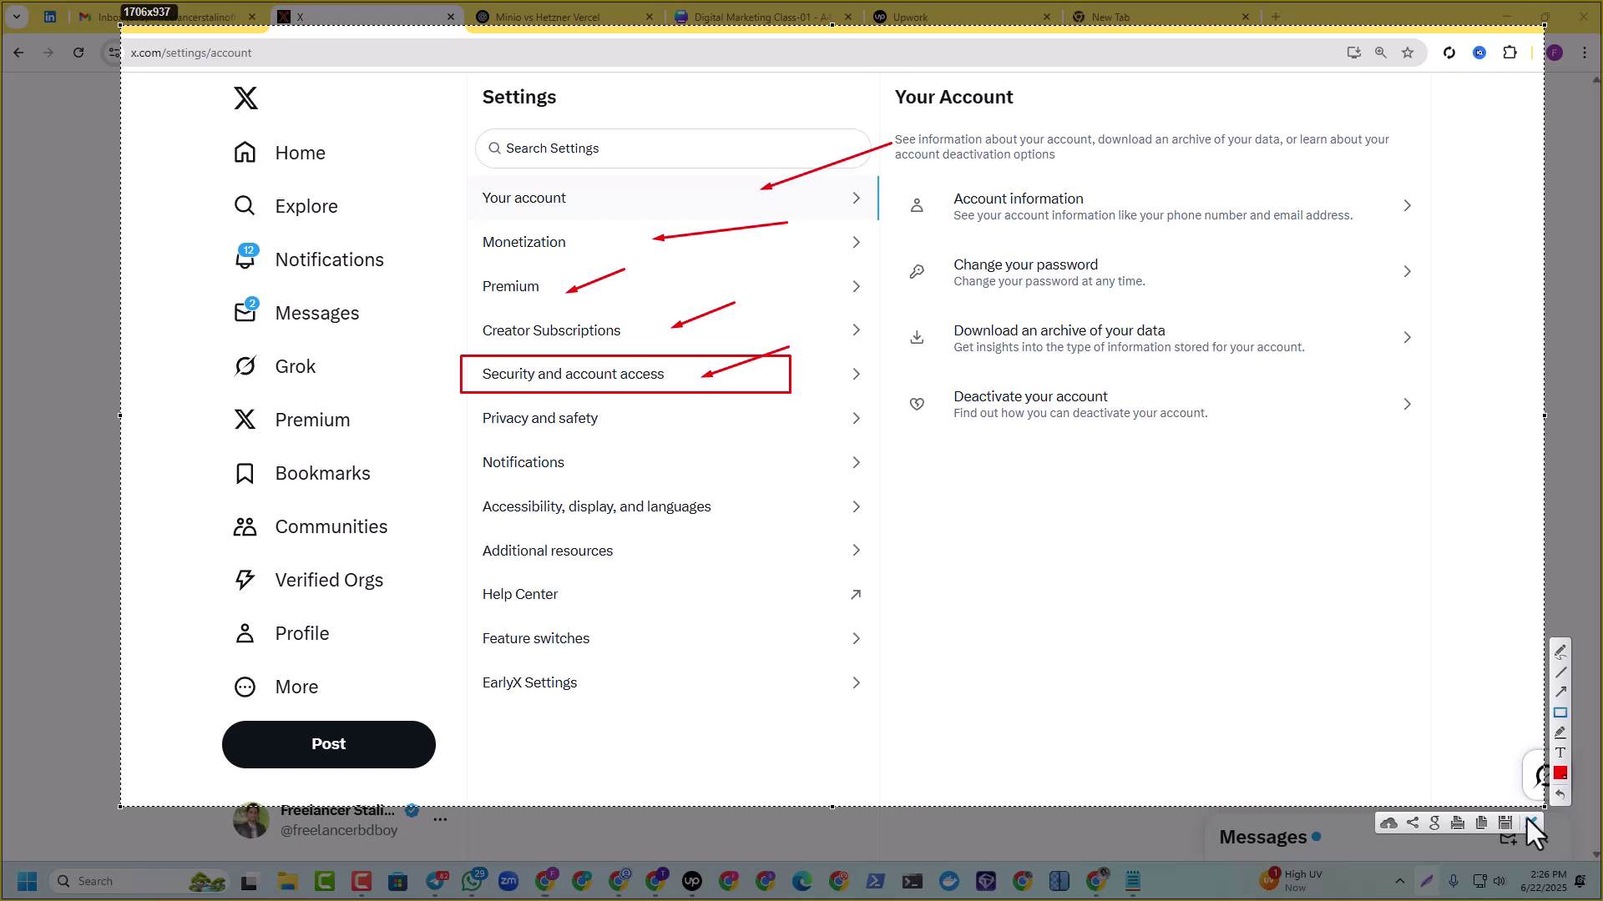
{"action": "left_click", "coordinate": [1531, 823]}
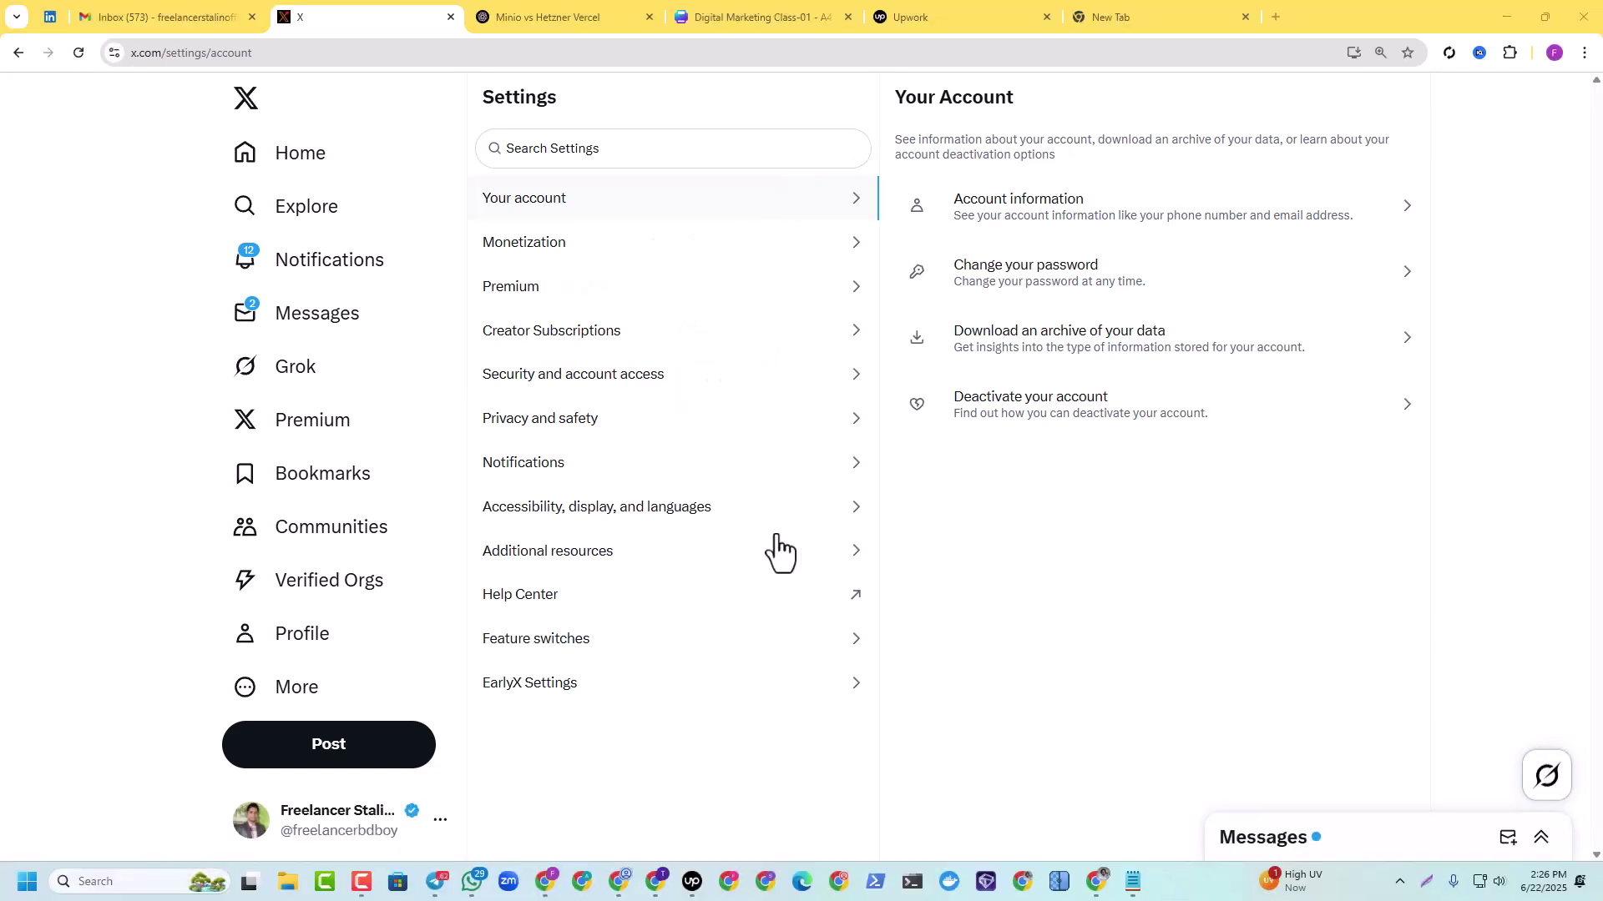
- Open the Delegate settings under Security and account access and examine the prompt for disallowing invitations, leaving invitations allowed
{"action": "left_click", "coordinate": [617, 376]}
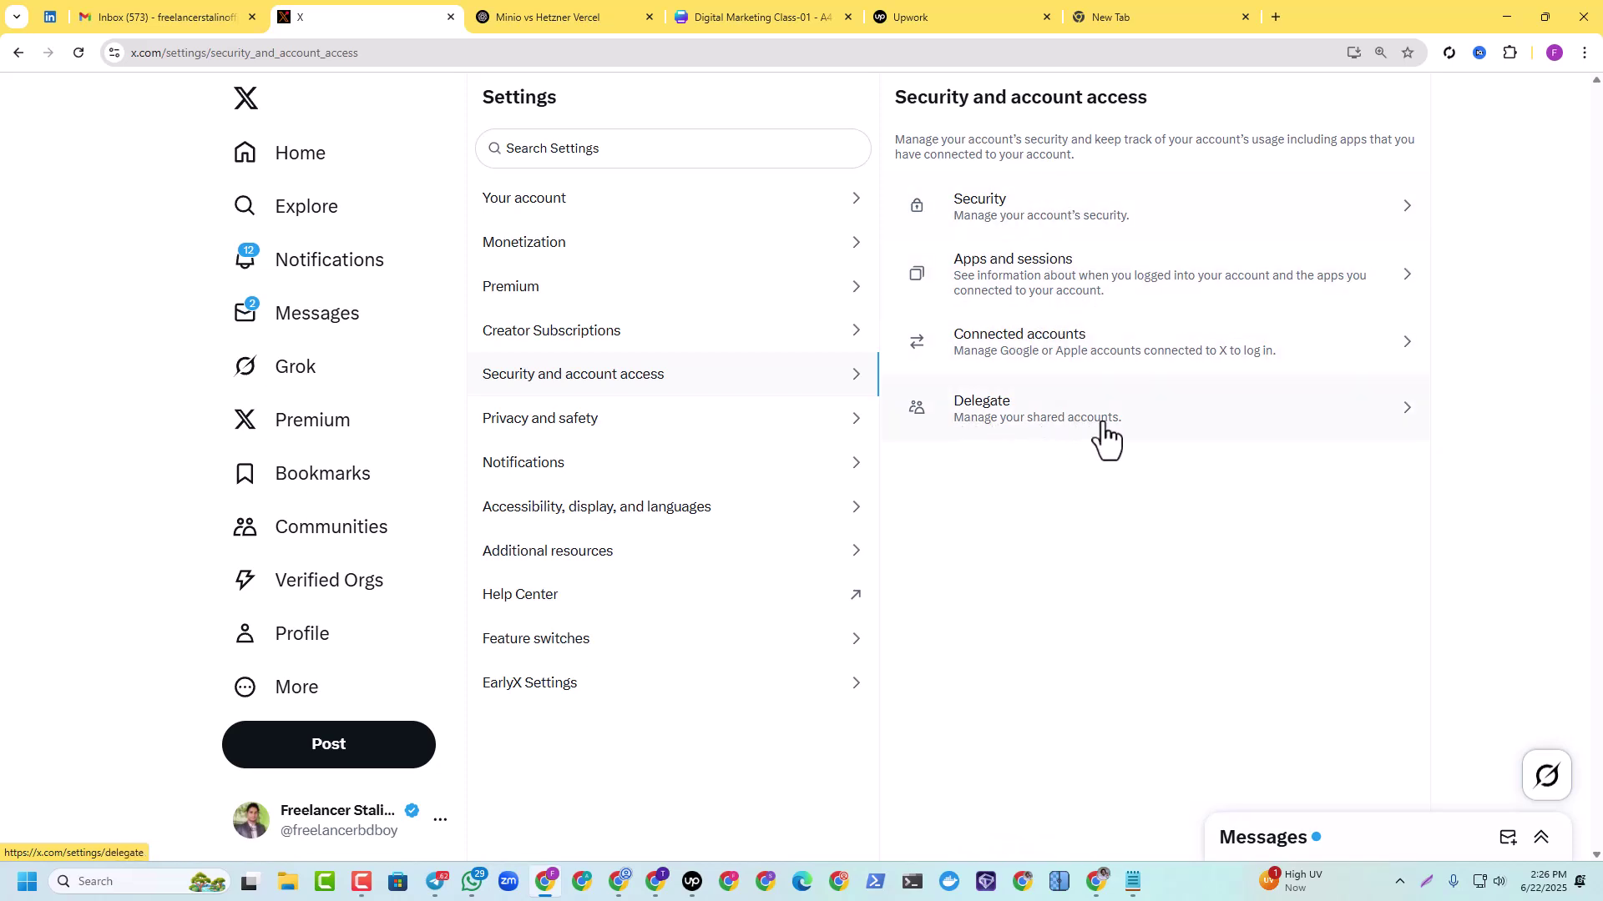
{"action": "left_click", "coordinate": [1058, 427]}
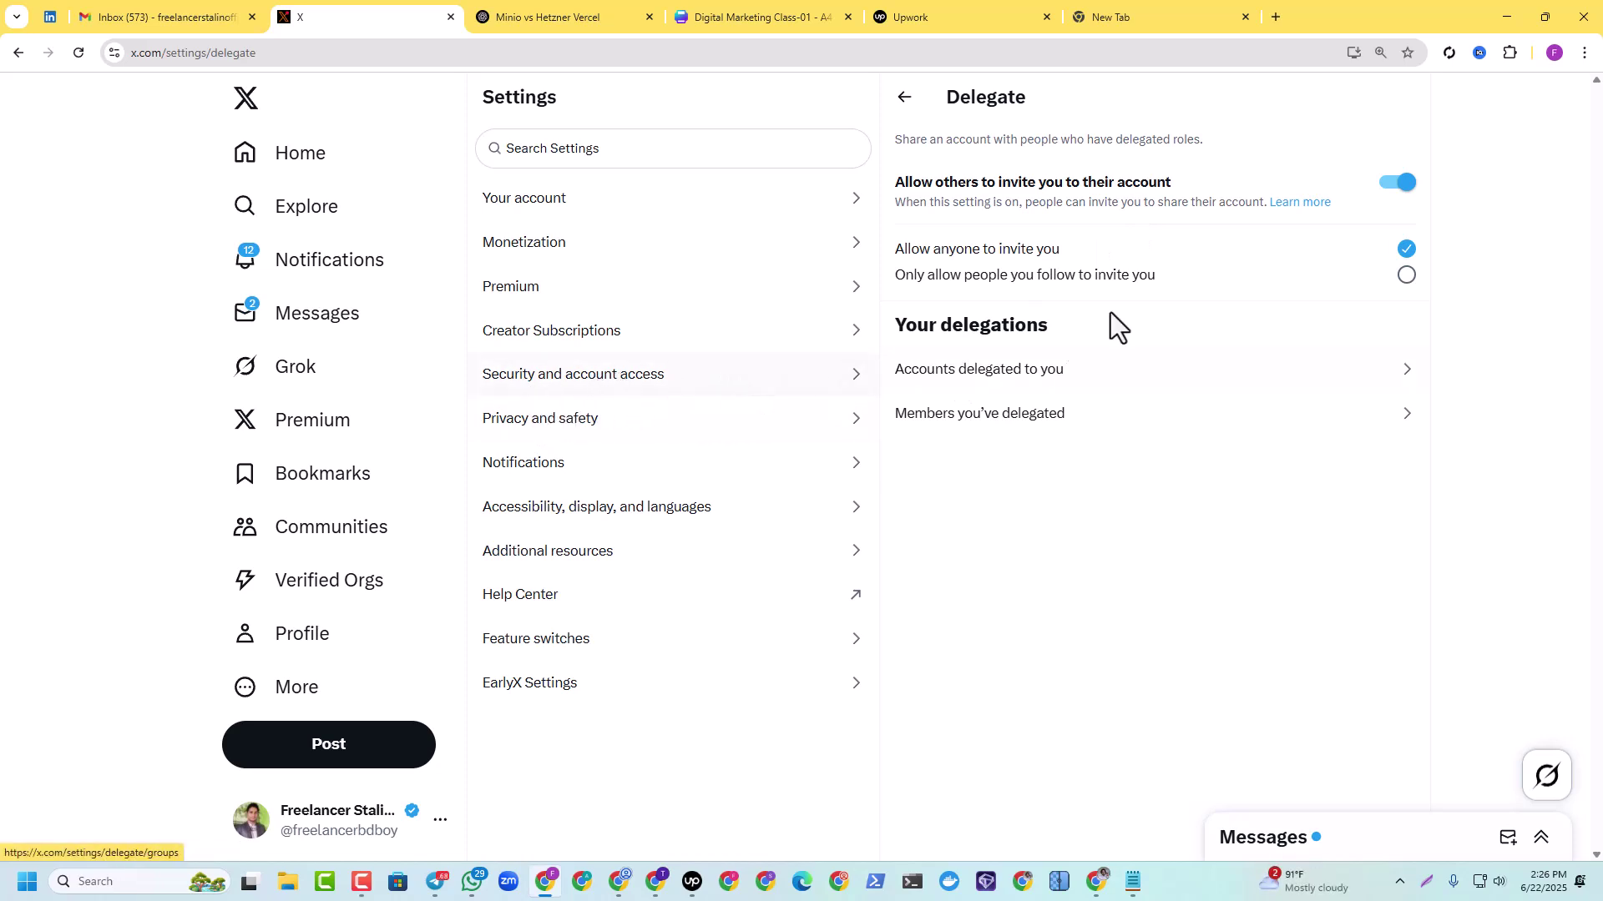
{"action": "left_click", "coordinate": [1402, 183]}
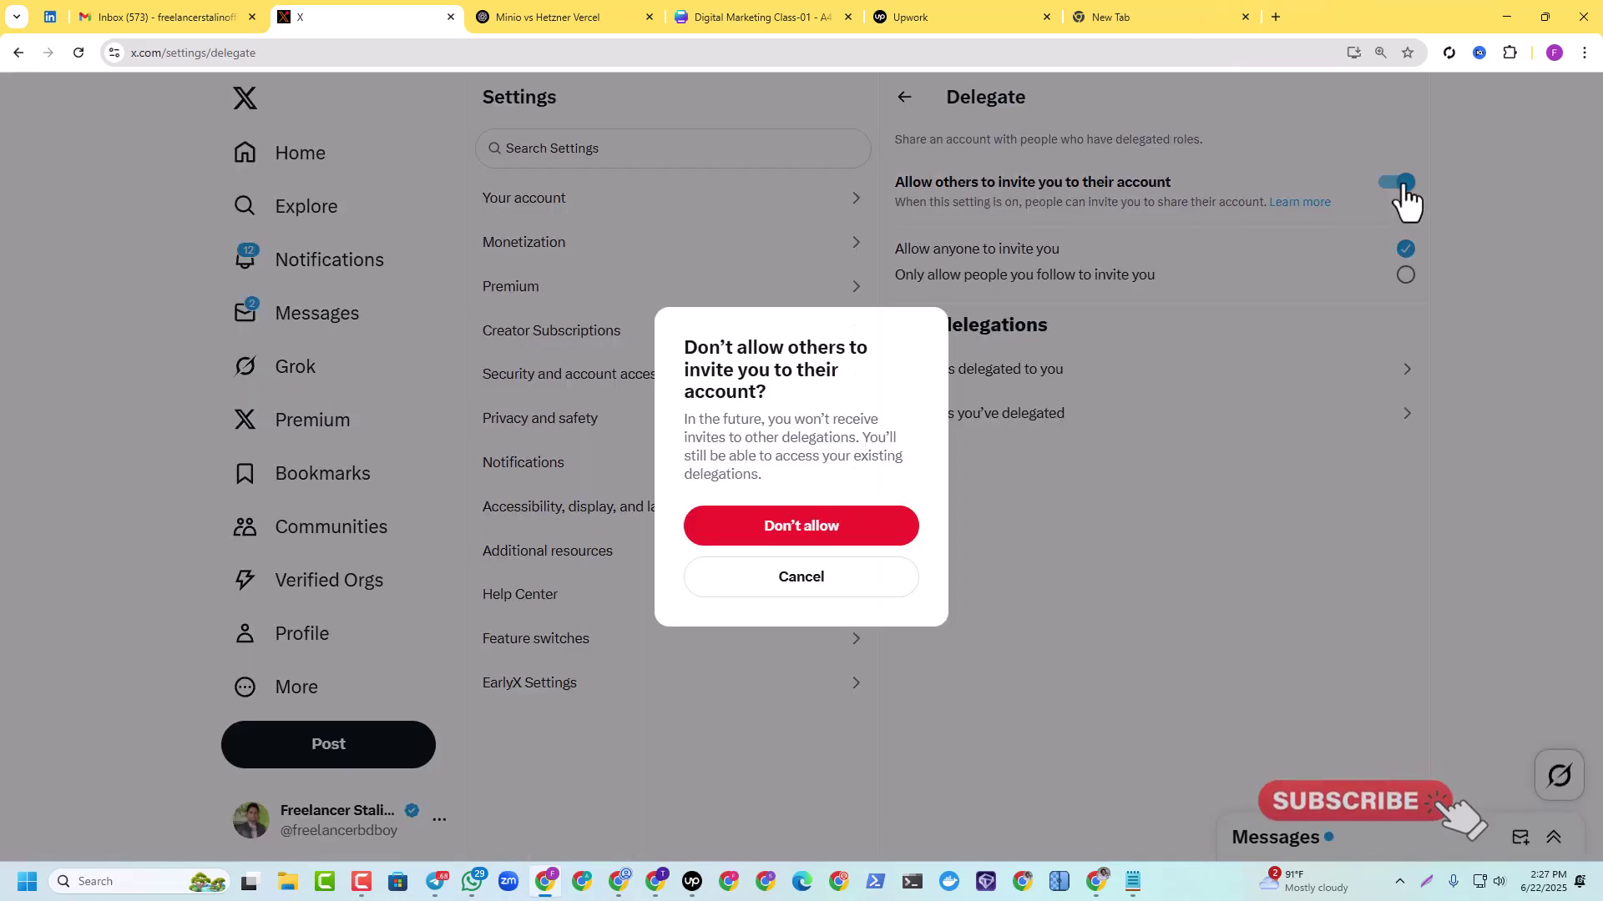
{"action": "left_click", "coordinate": [822, 599]}
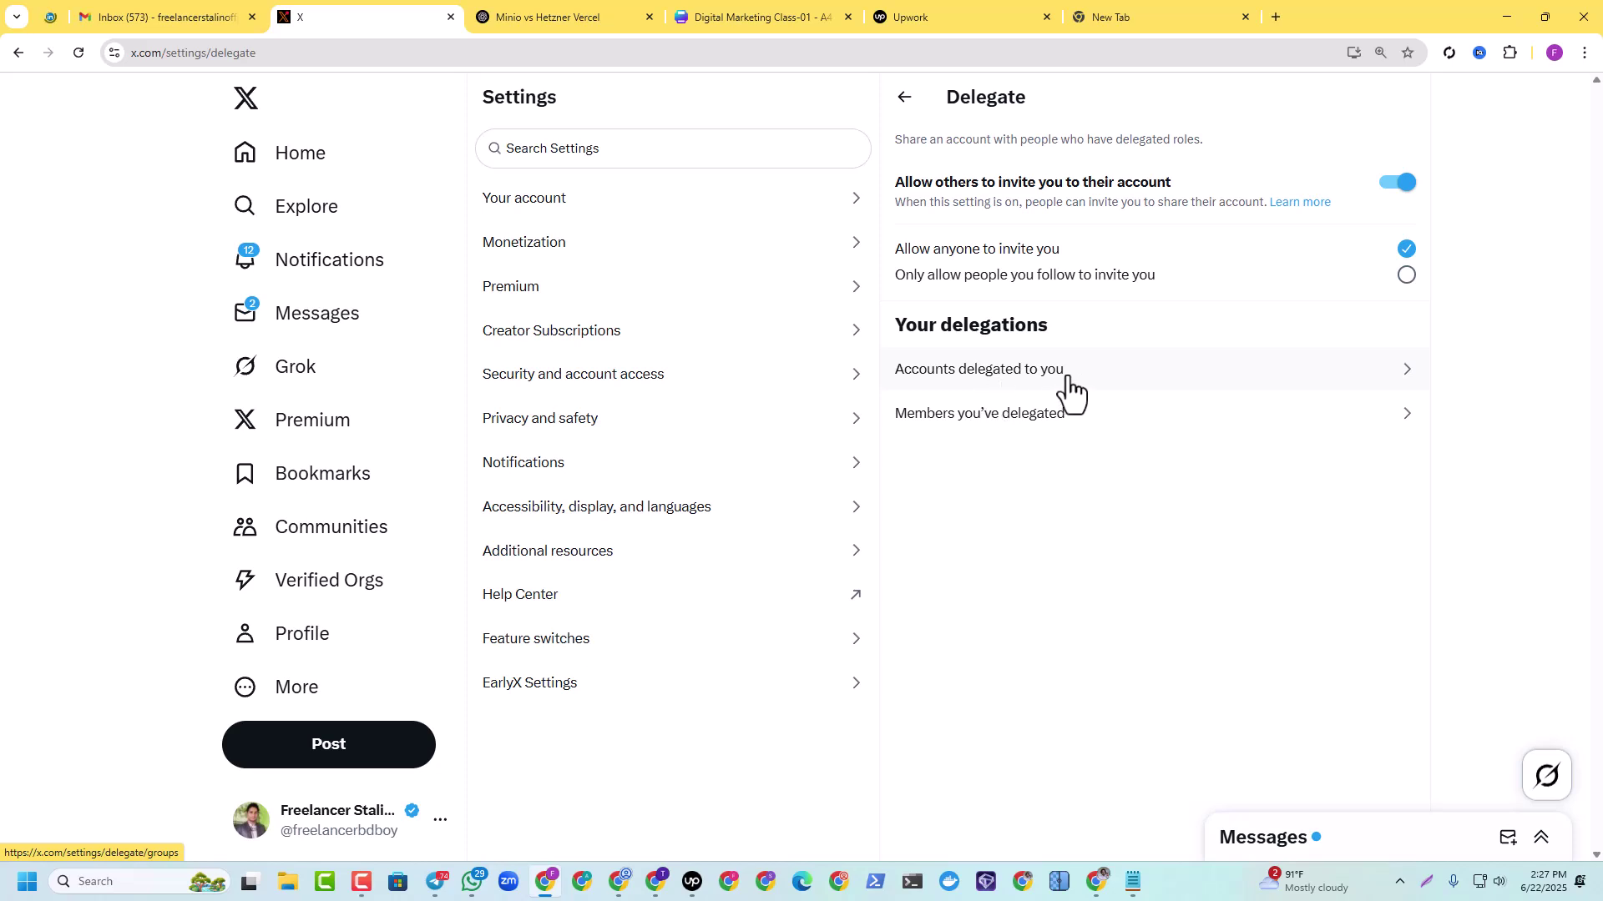
- Review the accounts delegated to you and preview the listed profiles, and return to the Delegate settings
{"action": "left_click", "coordinate": [1129, 390]}
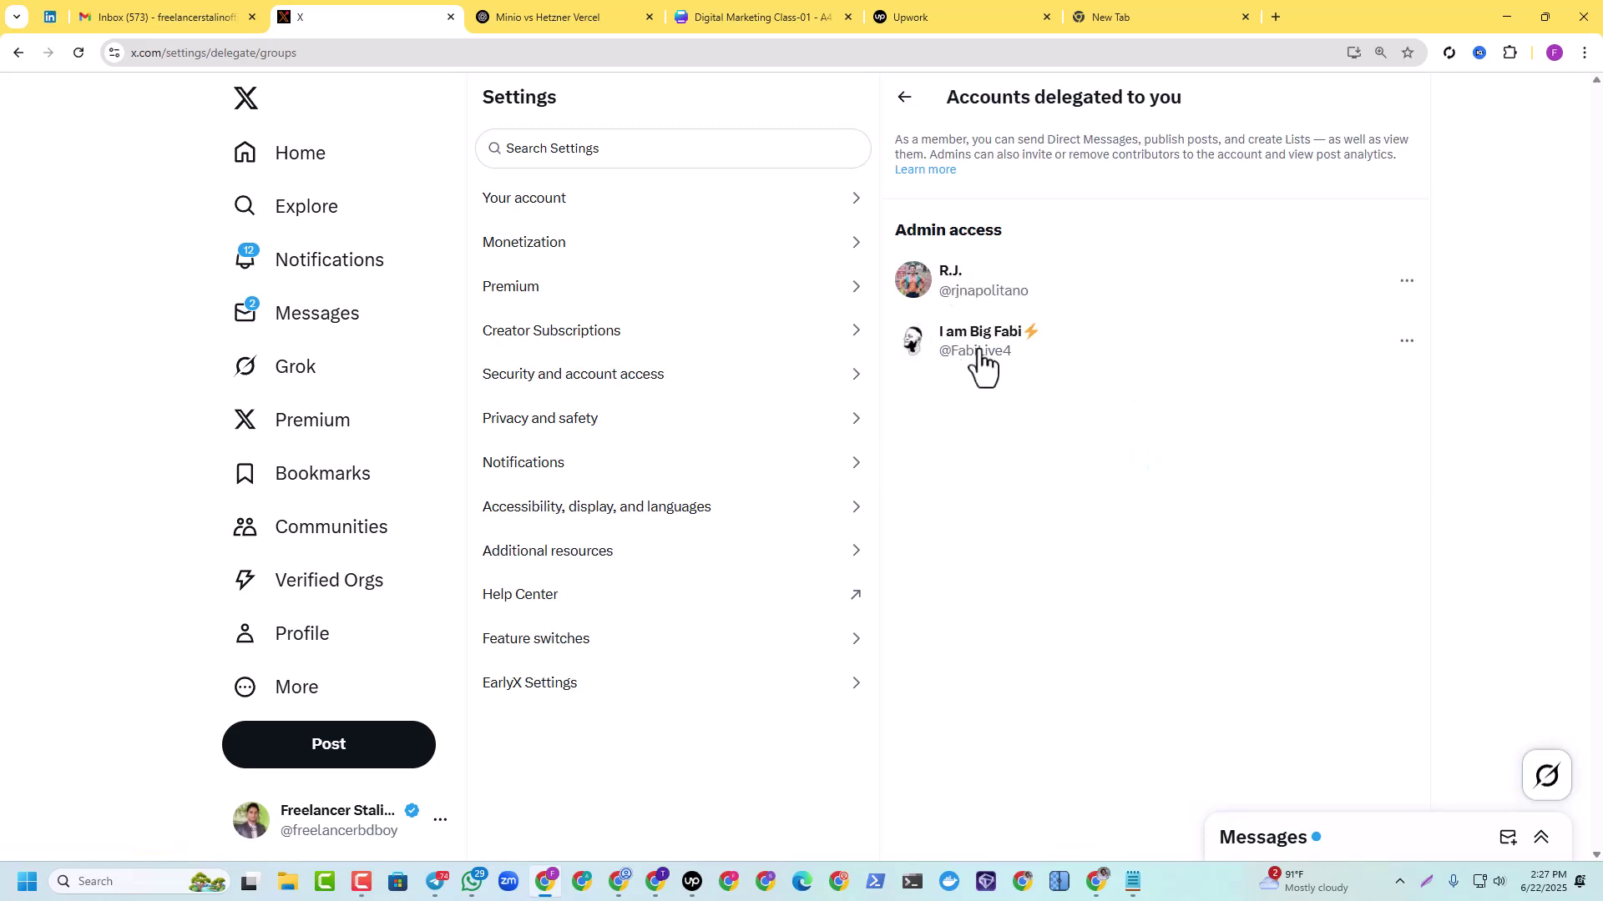
{"action": "mouse_move", "coordinate": [987, 288]}
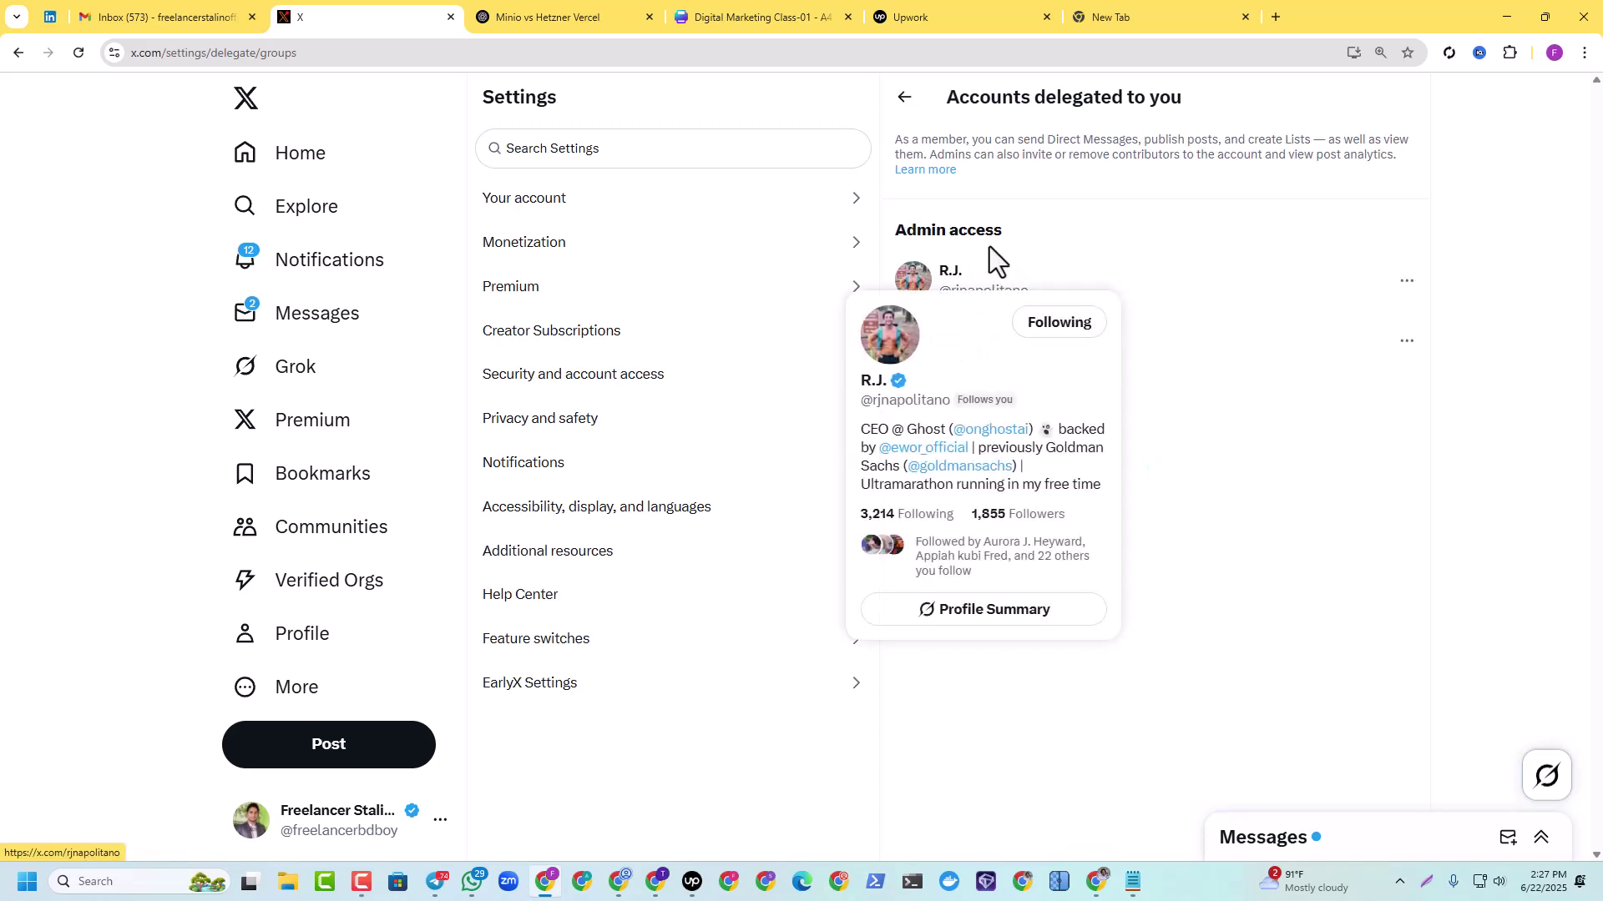
{"action": "mouse_move", "coordinate": [1005, 354]}
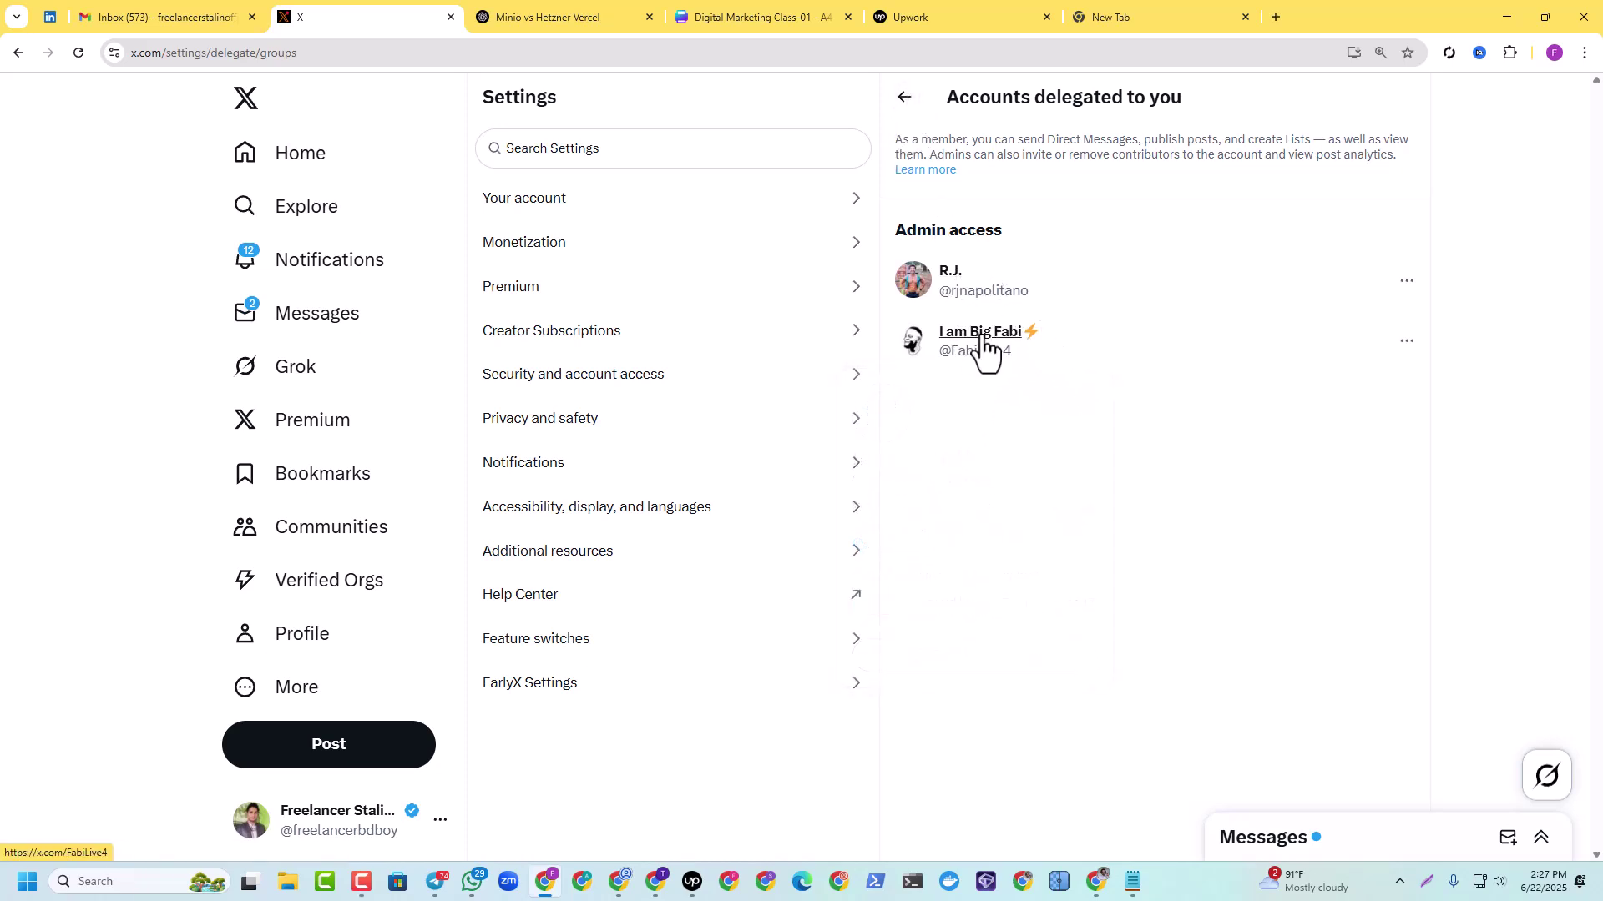
{"action": "left_click", "coordinate": [904, 96]}
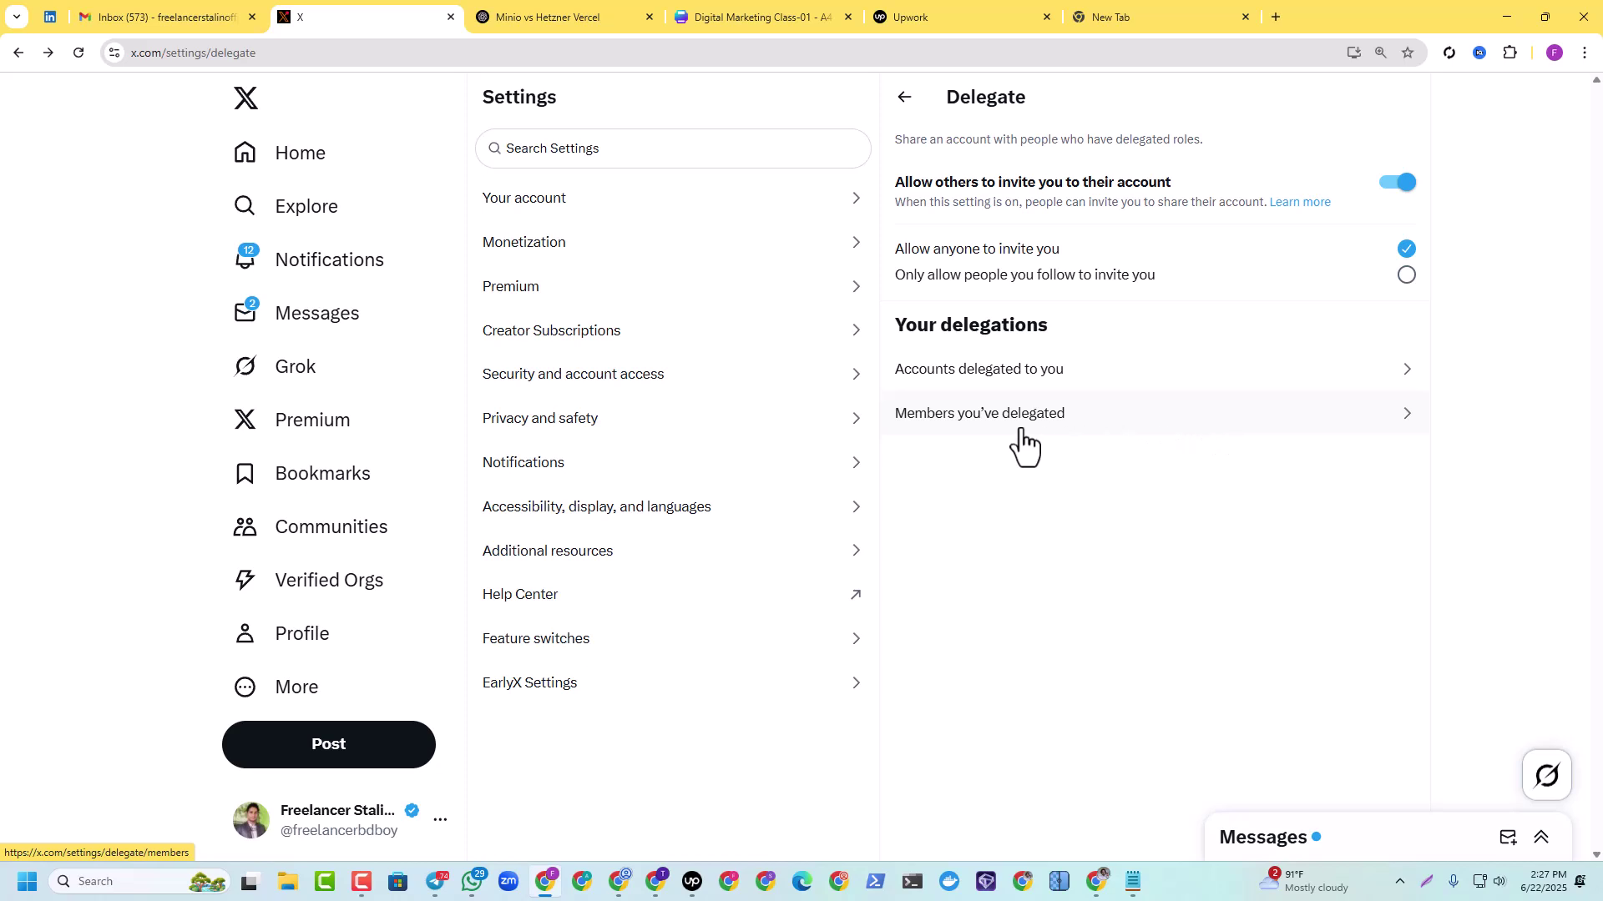
{"action": "left_click", "coordinate": [1105, 421]}
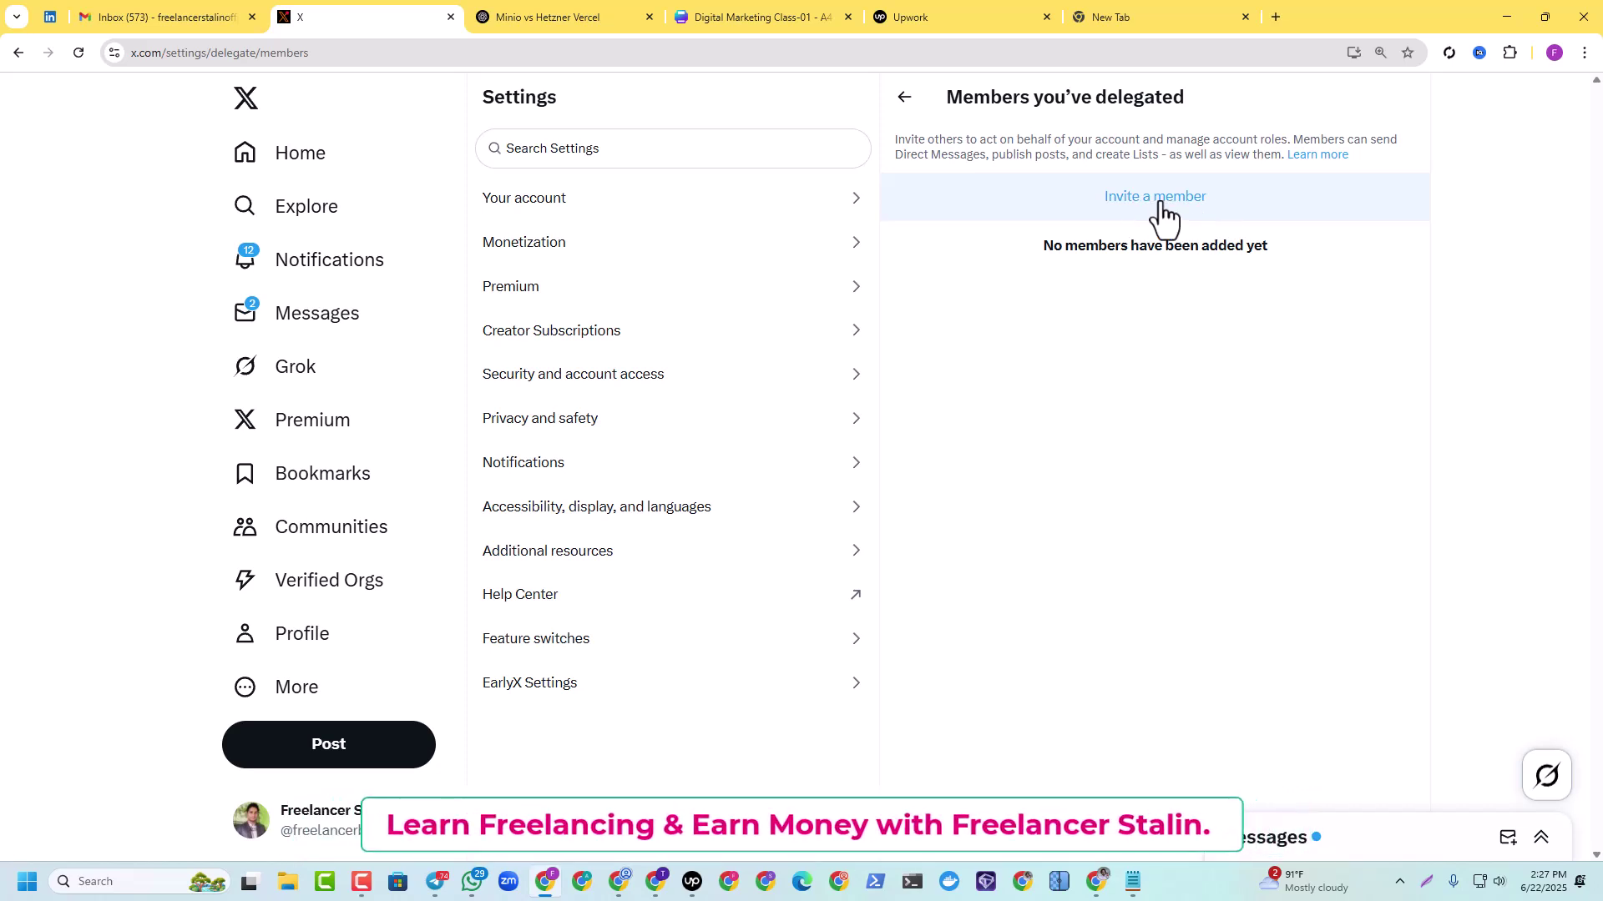
{"action": "left_click", "coordinate": [1152, 200]}
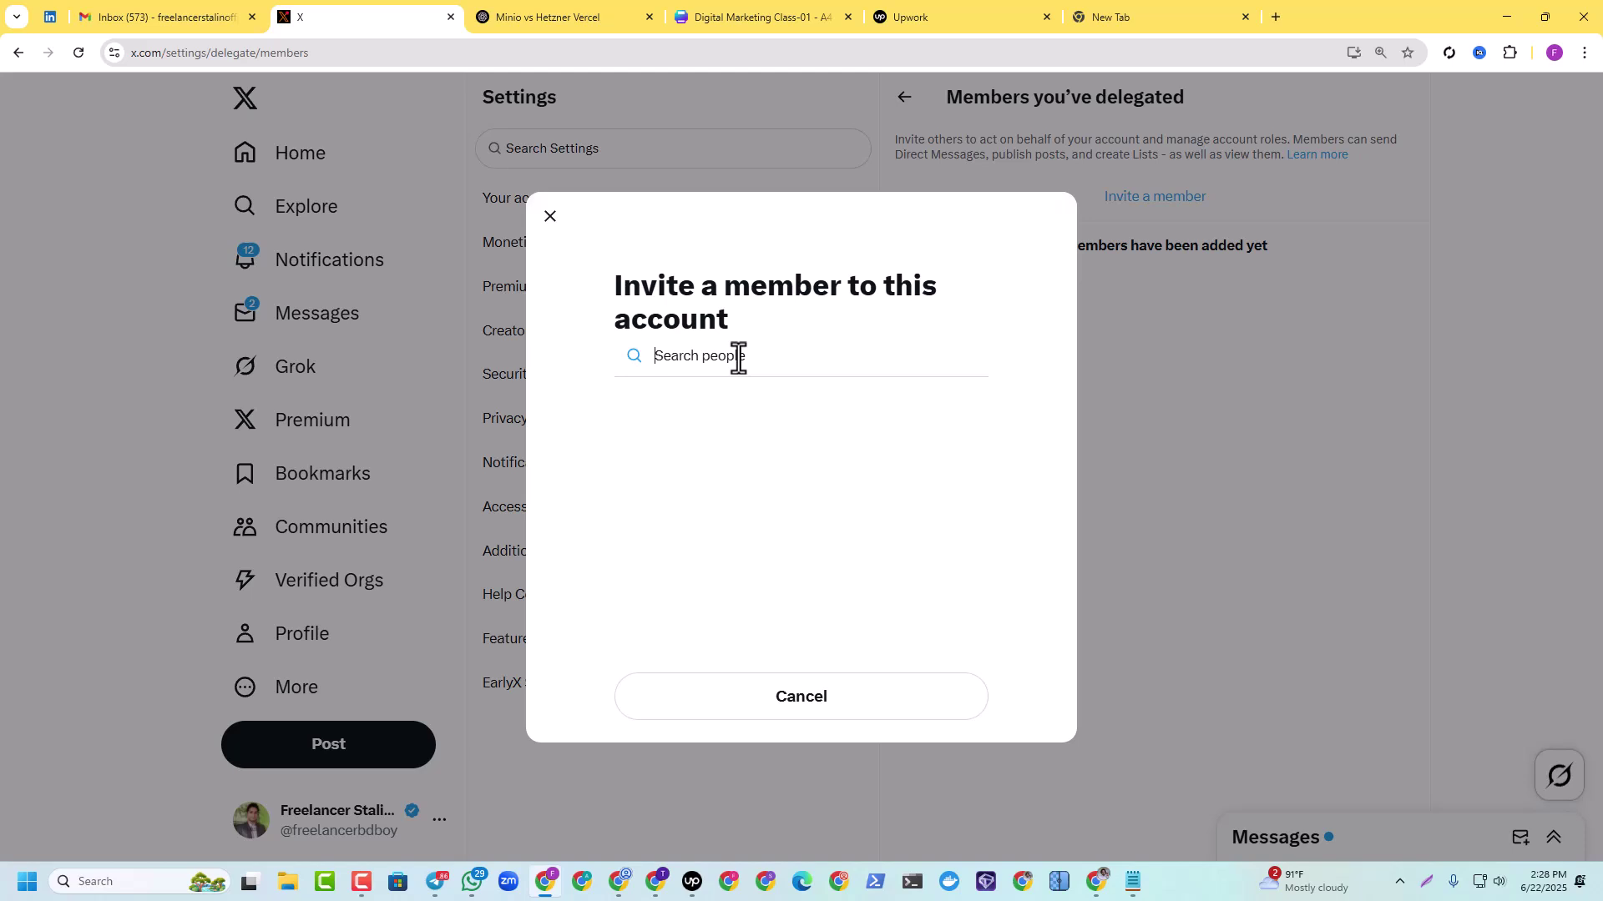
{"action": "type", "text": "@frreel"}
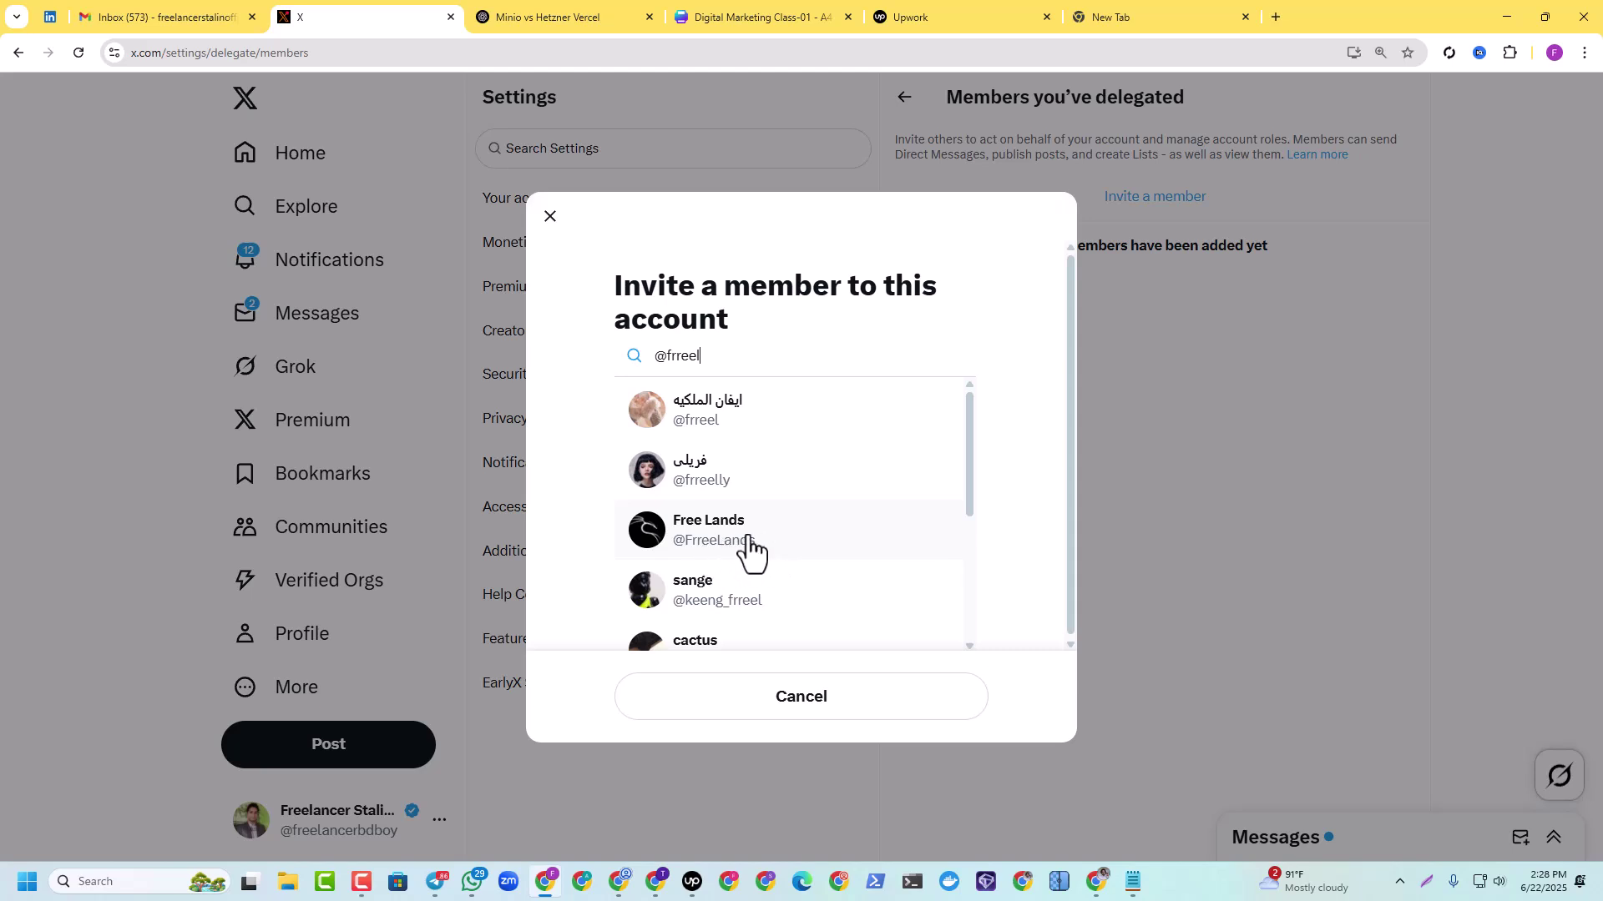
{"action": "left_click", "coordinate": [728, 555]}
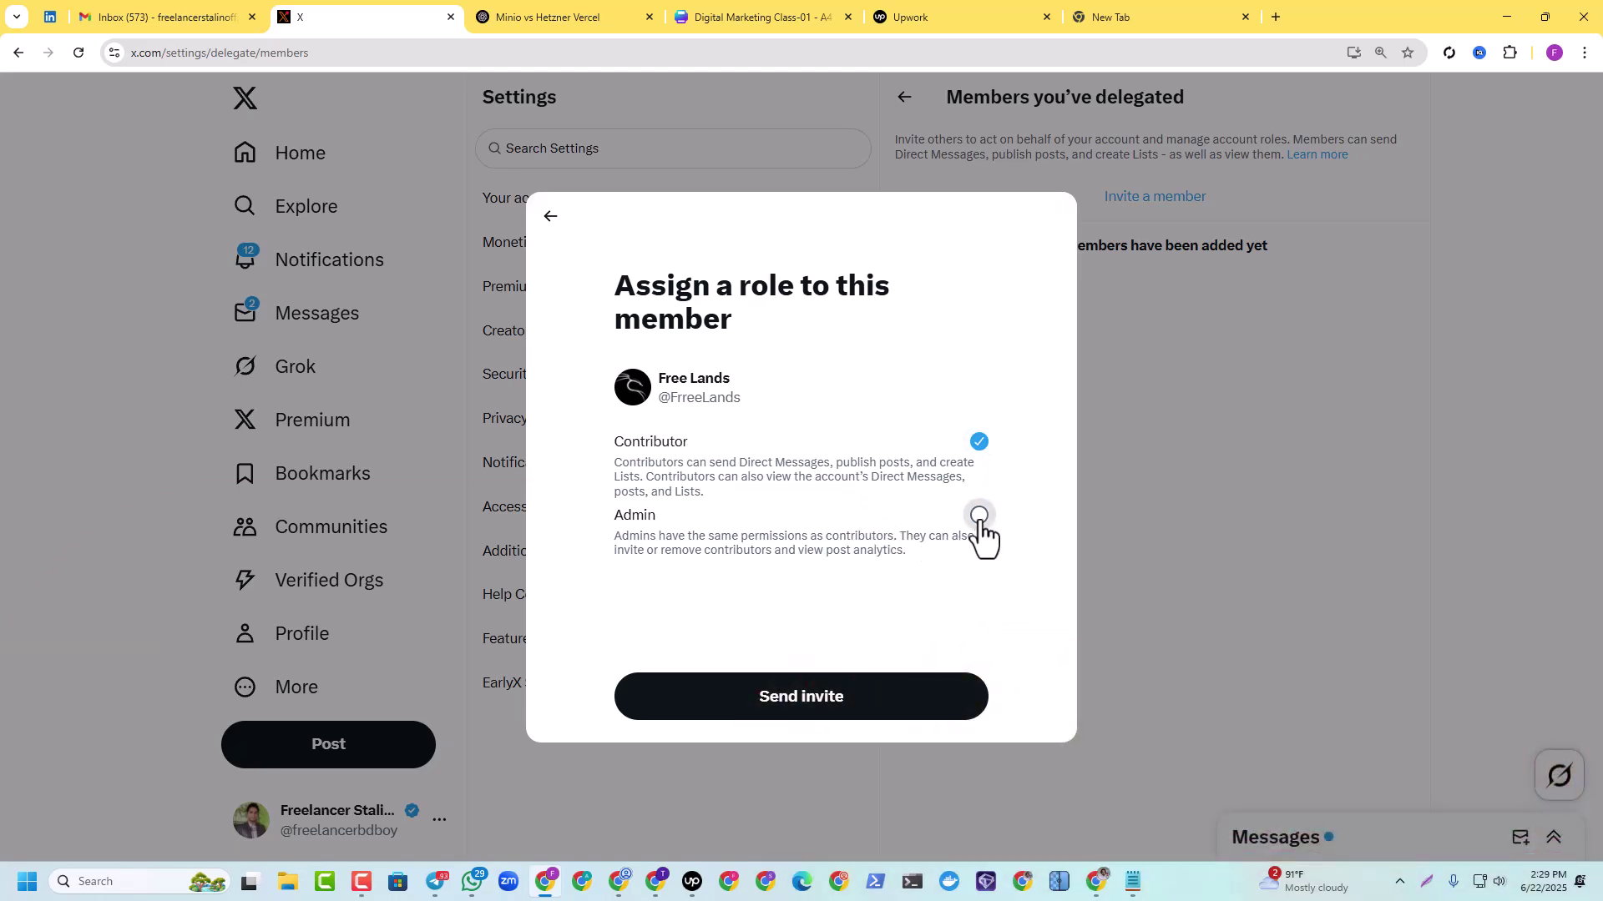
{"action": "left_click", "coordinate": [979, 518]}
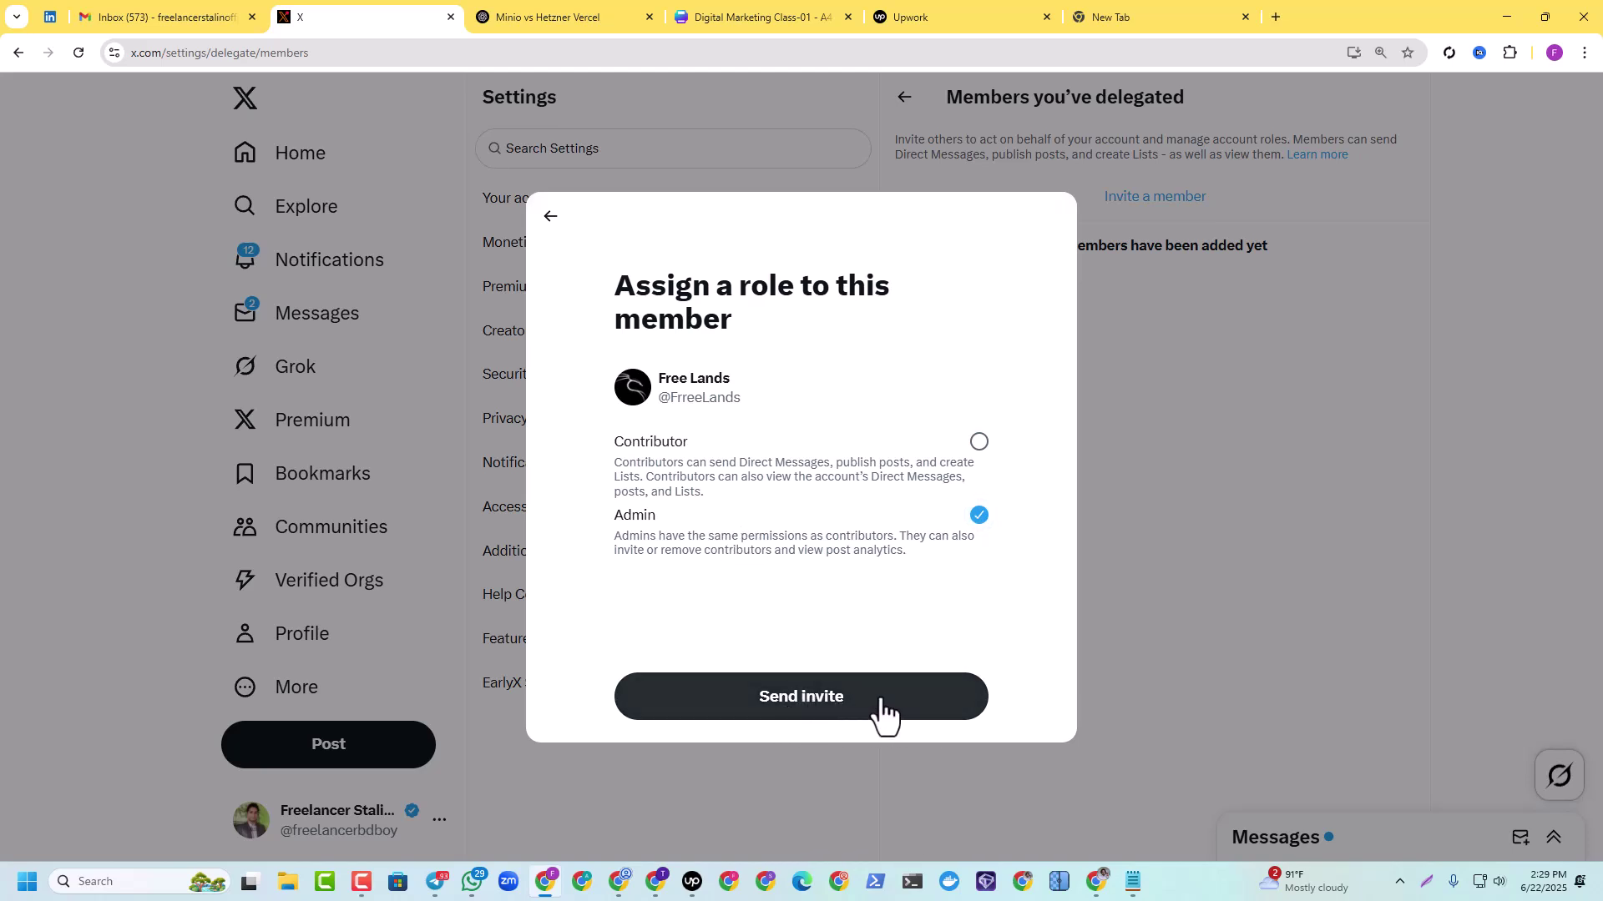
{"action": "left_click", "coordinate": [550, 217]}
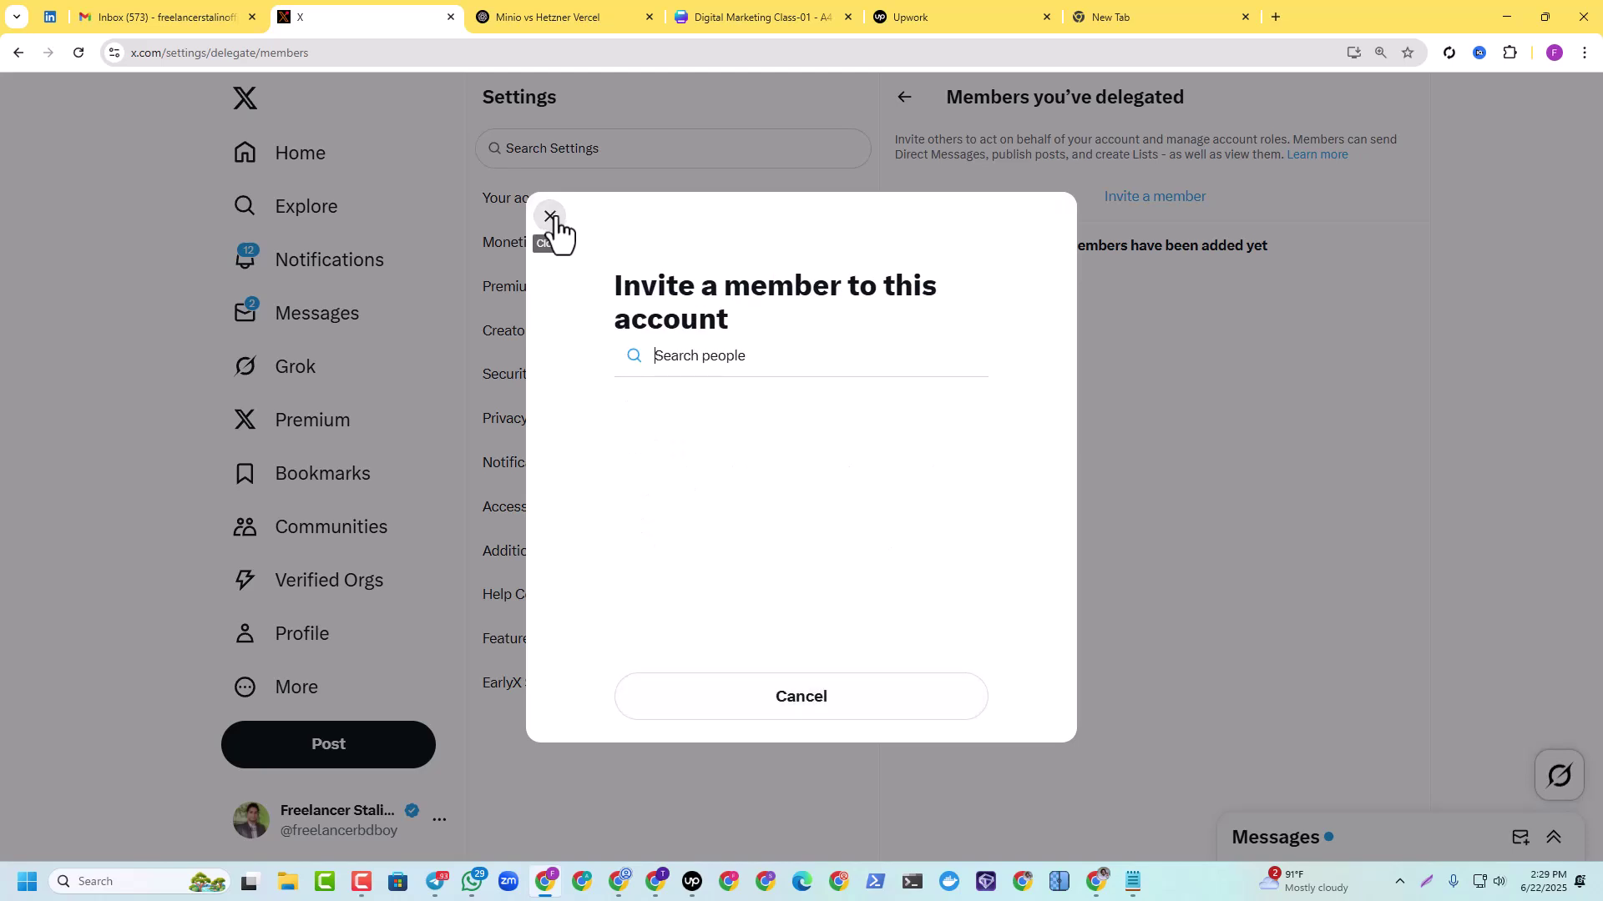
{"action": "left_click", "coordinate": [773, 711]}
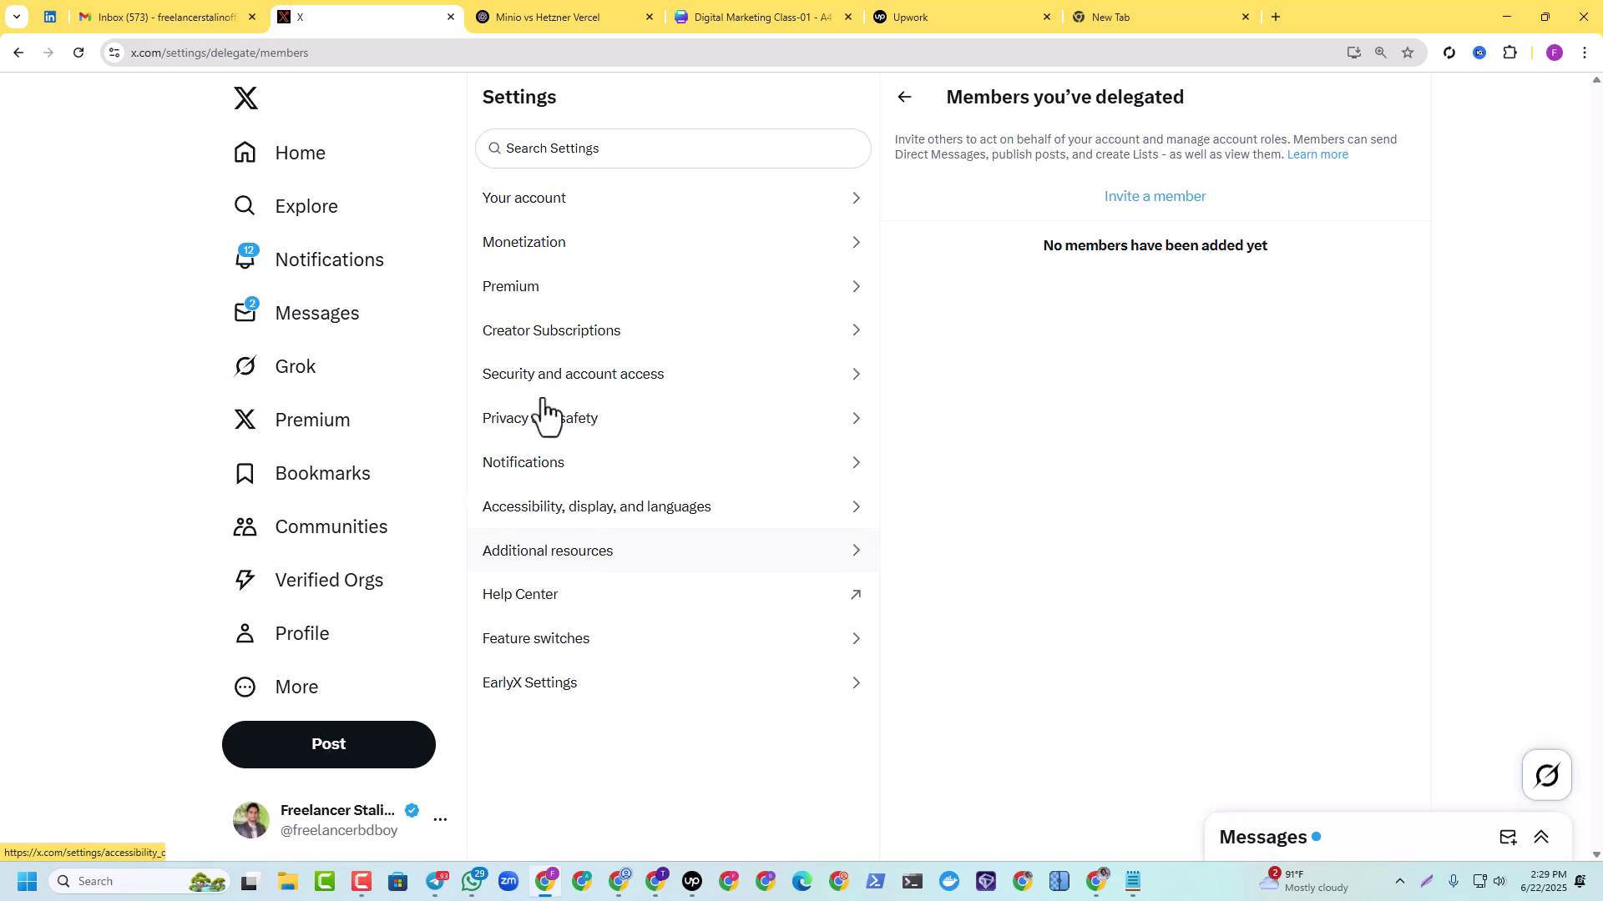
- Return to your own profile, switch to the first listed delegate account, and open that account's profile
{"action": "left_click", "coordinate": [334, 642]}
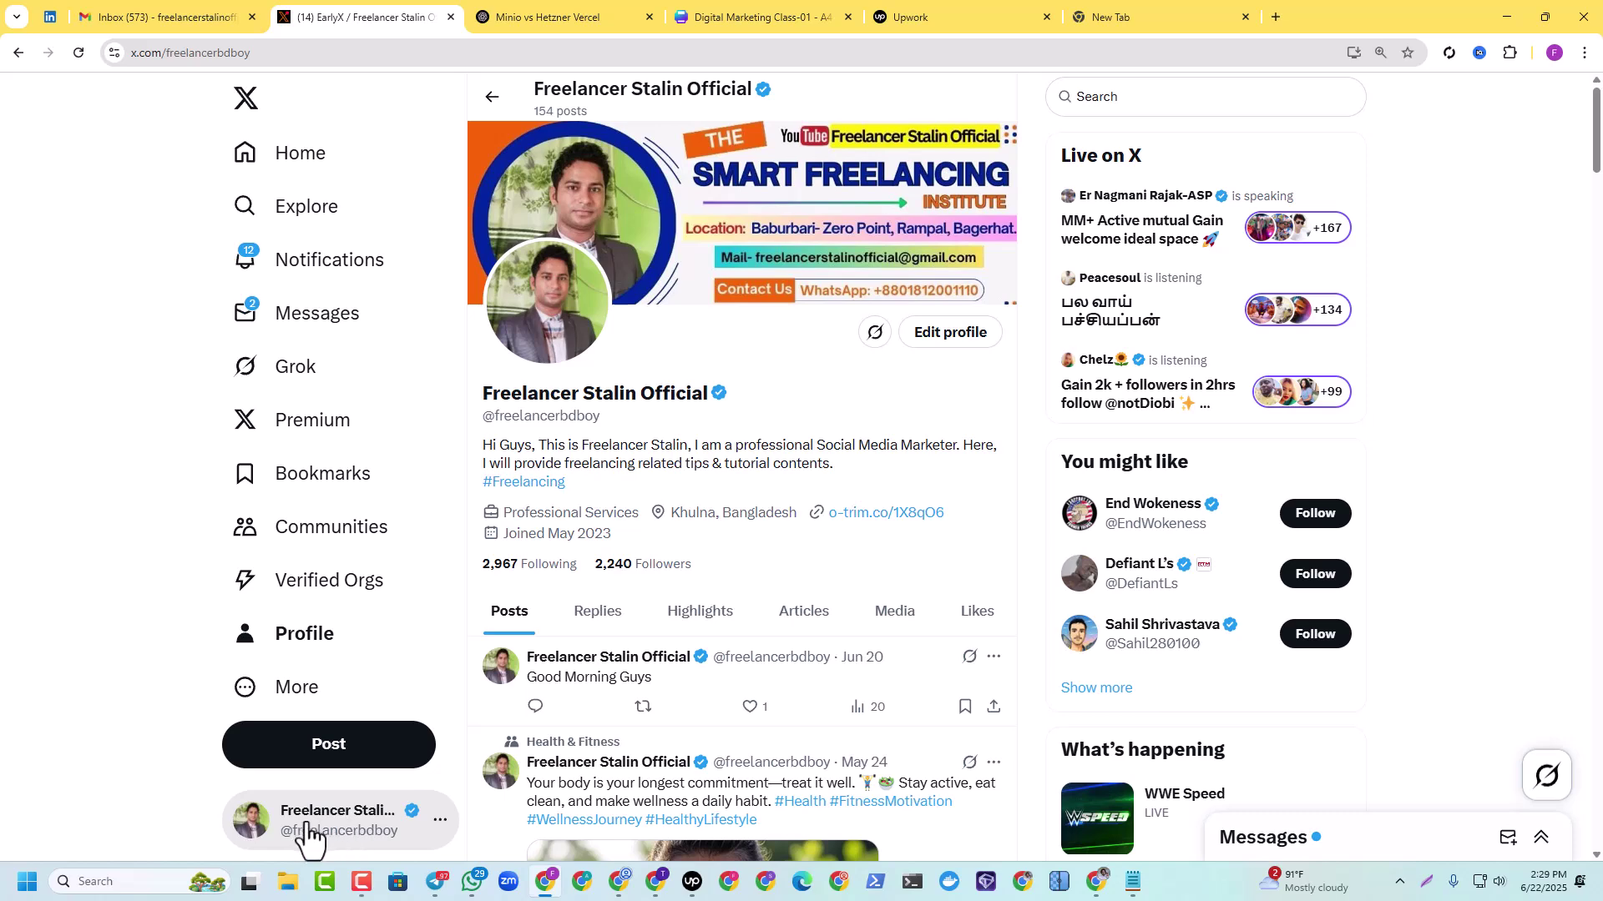
{"action": "left_click", "coordinate": [440, 830]}
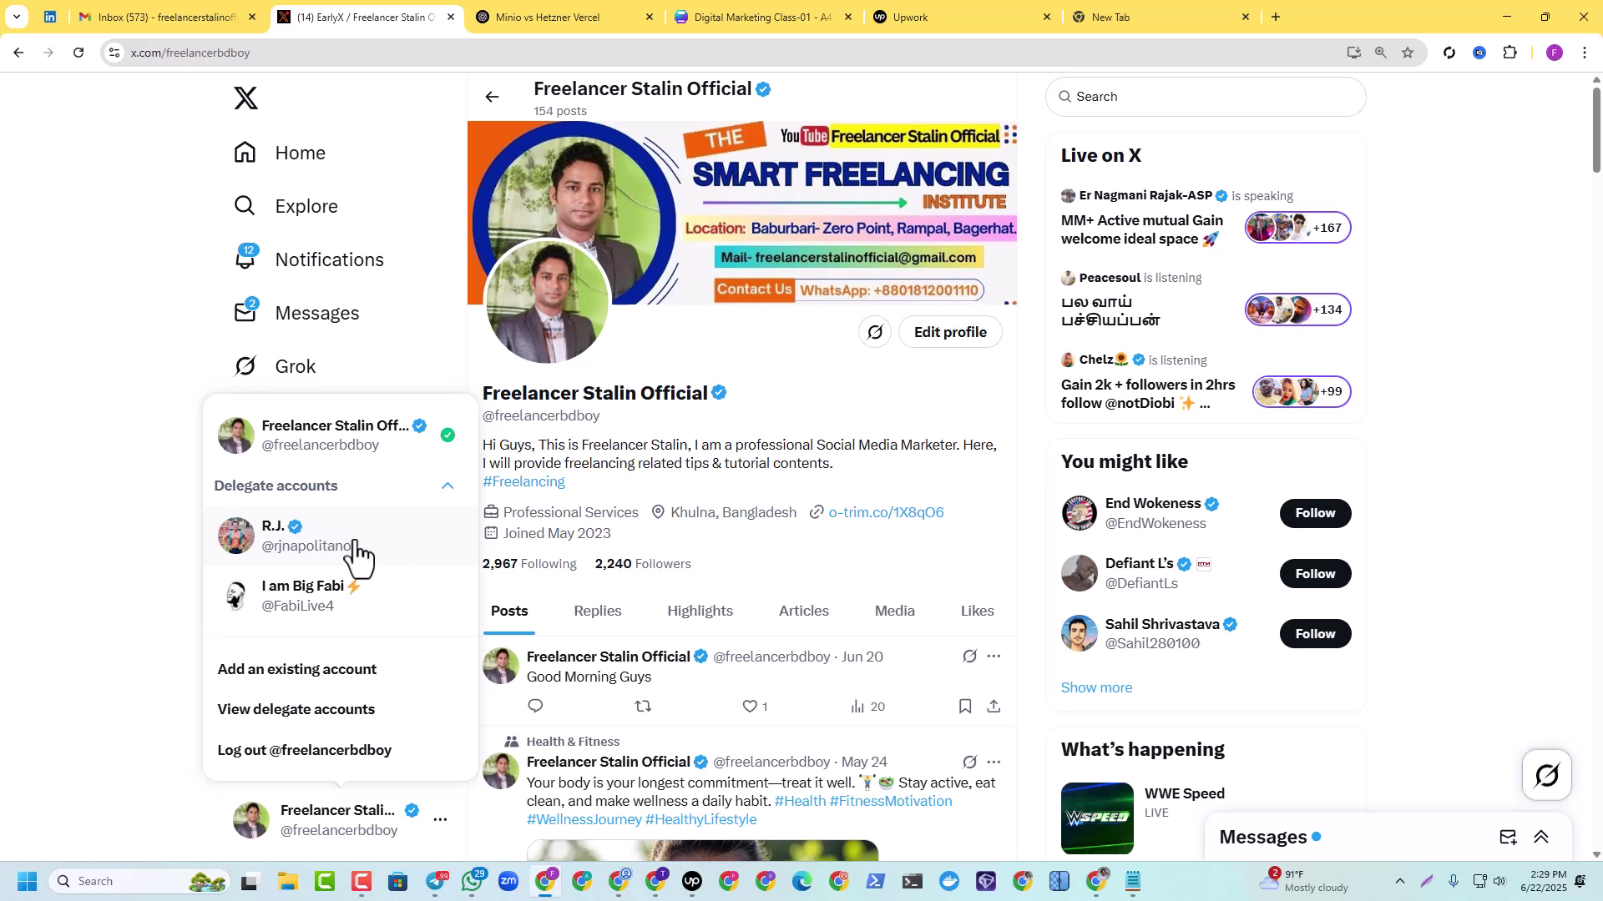
{"action": "left_click", "coordinate": [418, 554]}
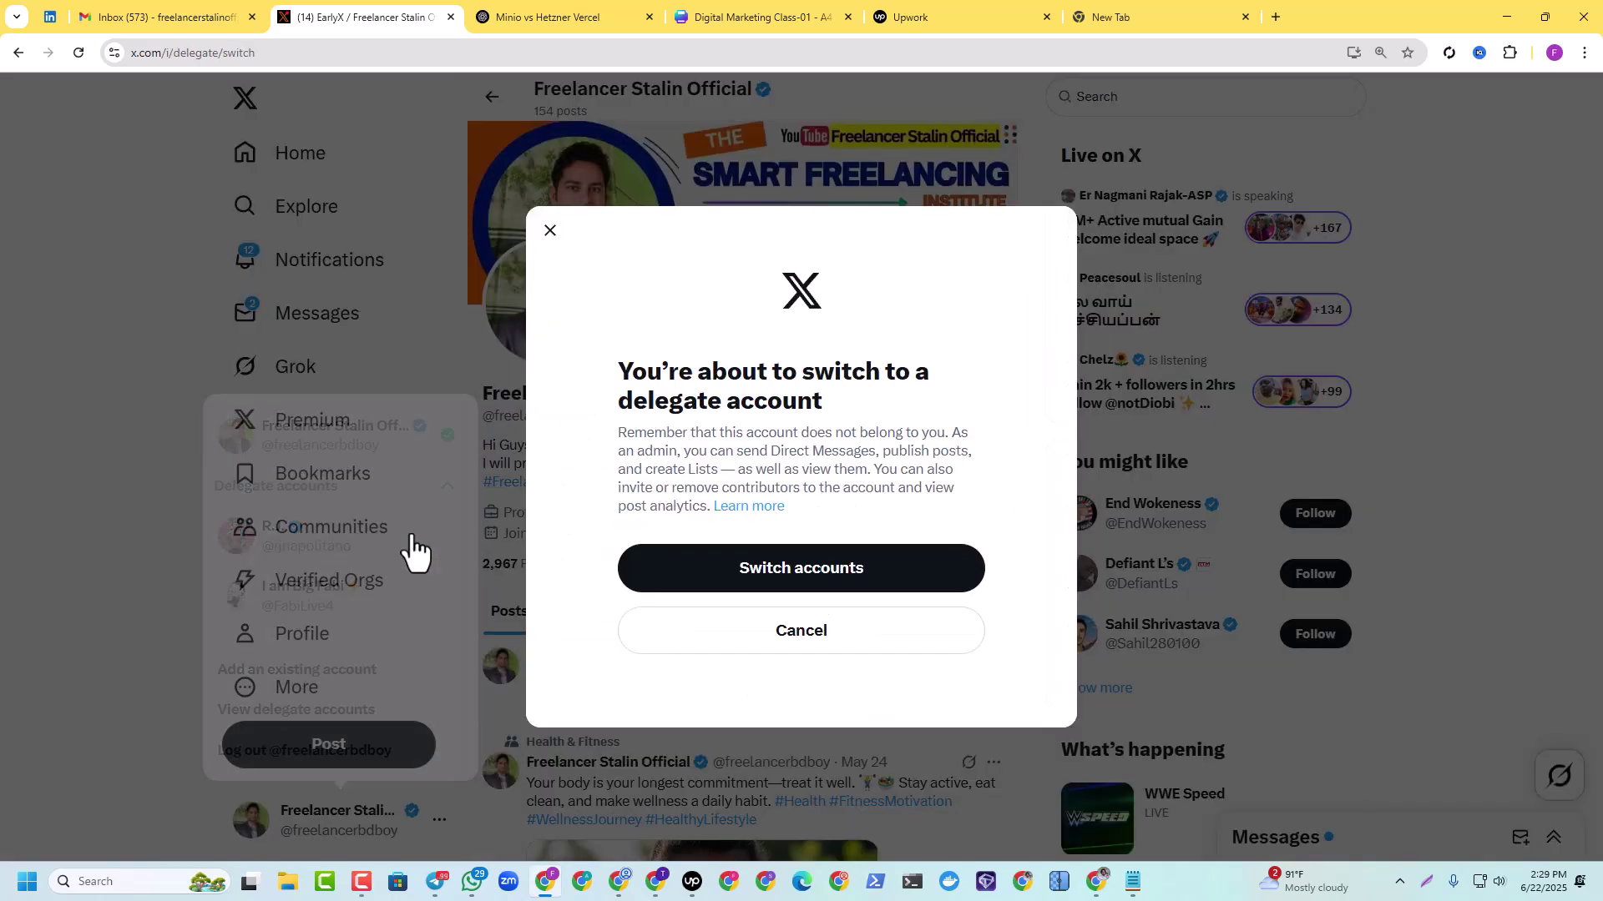
{"action": "left_click", "coordinate": [781, 573]}
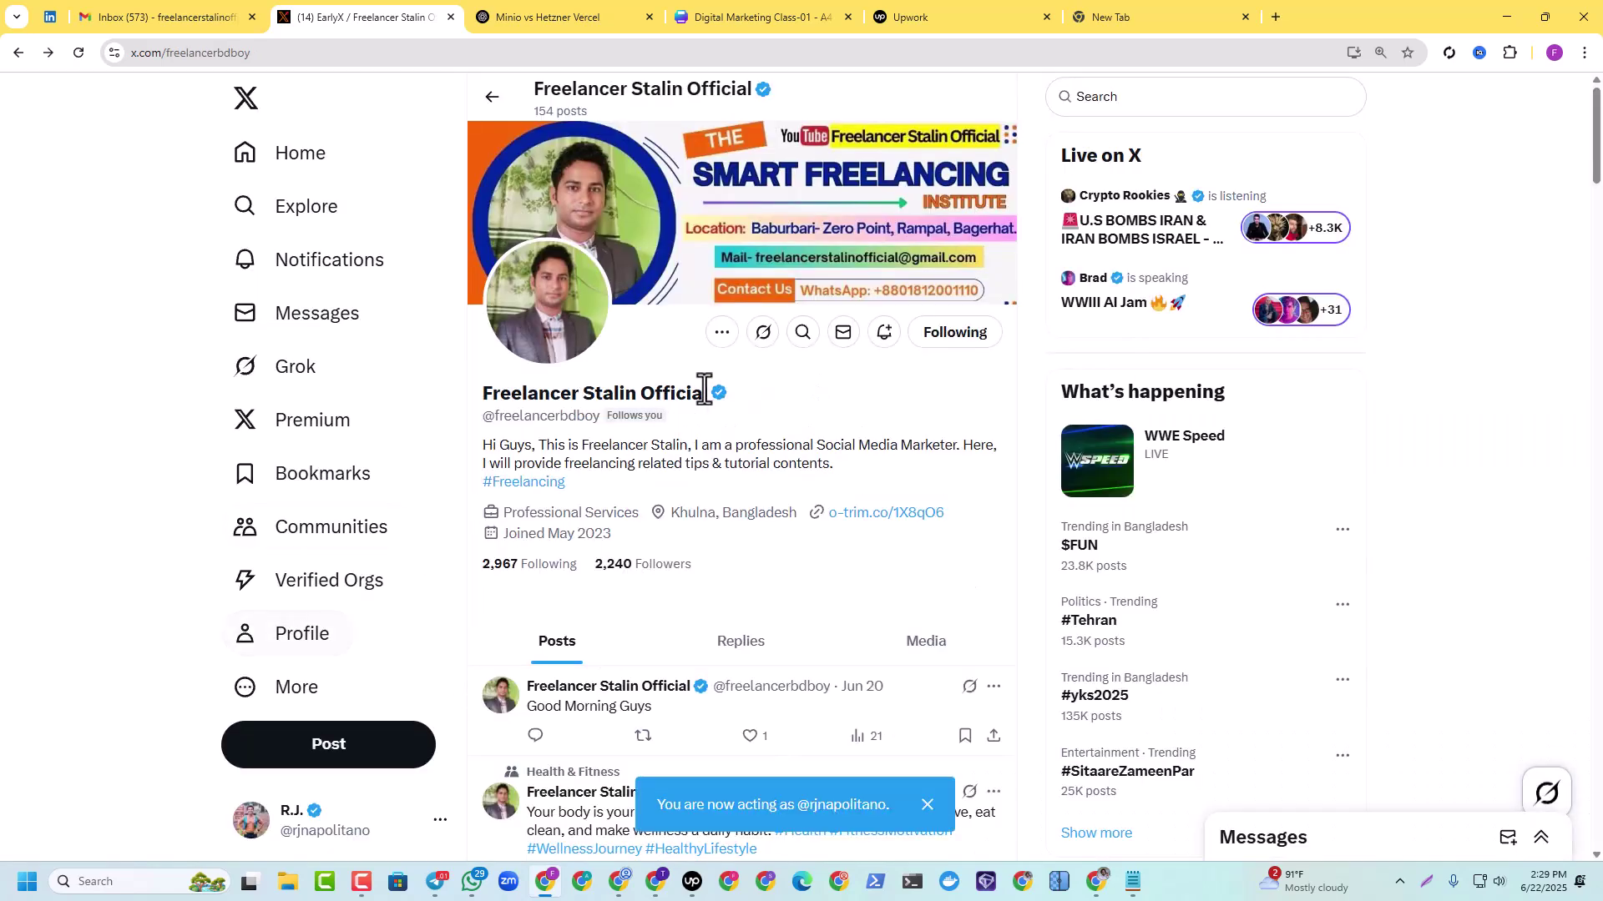
{"action": "left_click", "coordinate": [316, 655]}
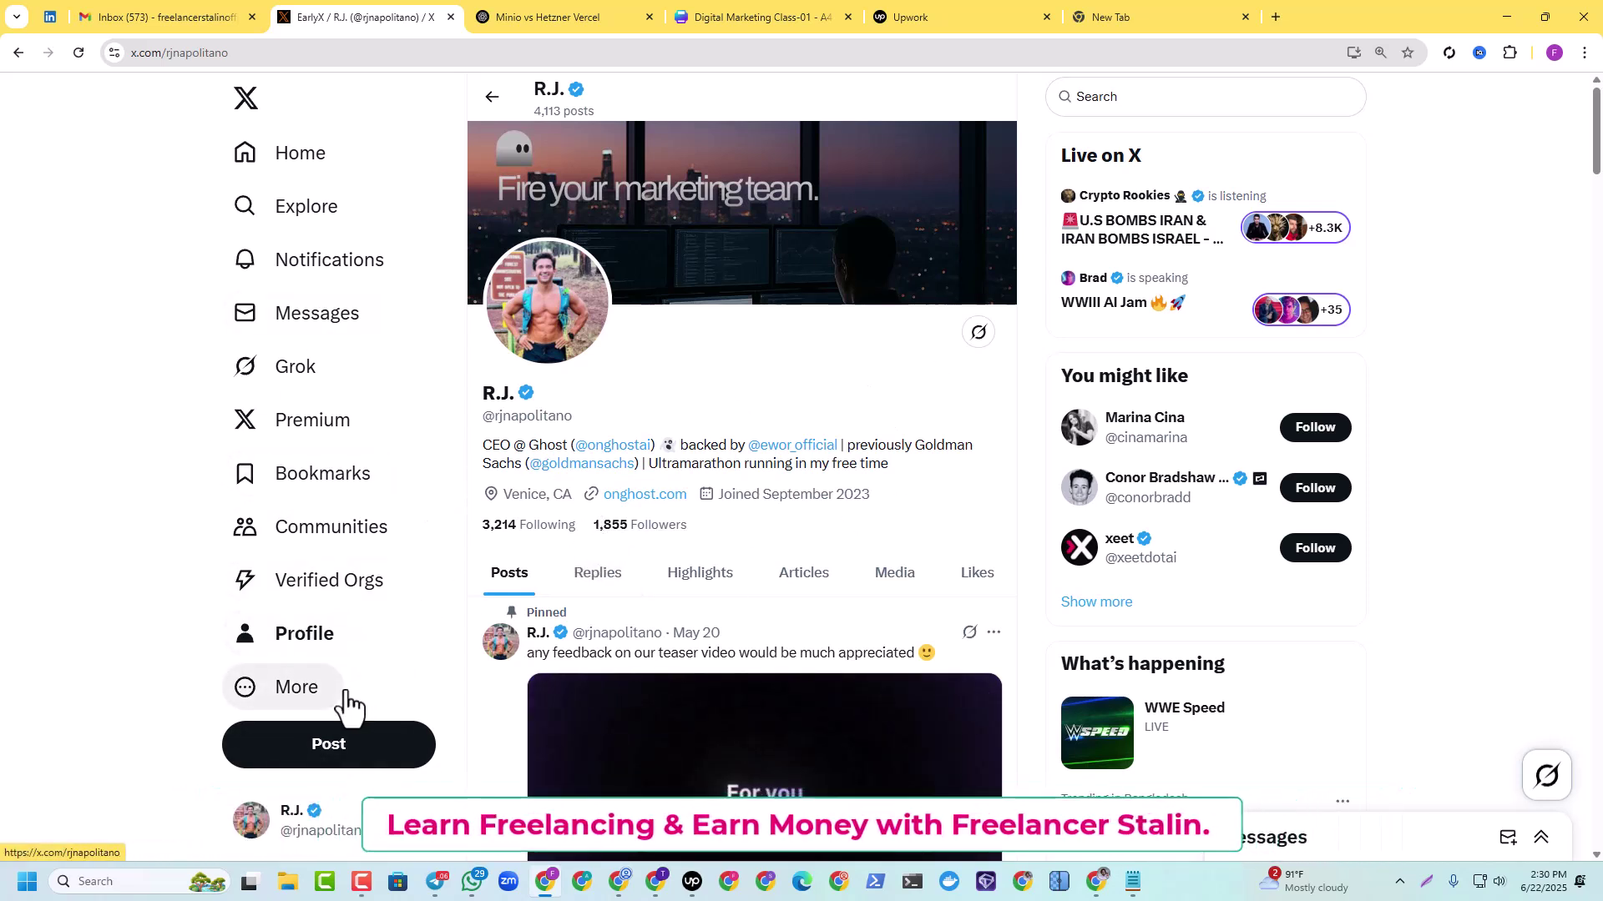
- Examine the Delegate settings under Security and account access for the delegate account, and return to its profile
{"action": "left_click", "coordinate": [291, 693]}
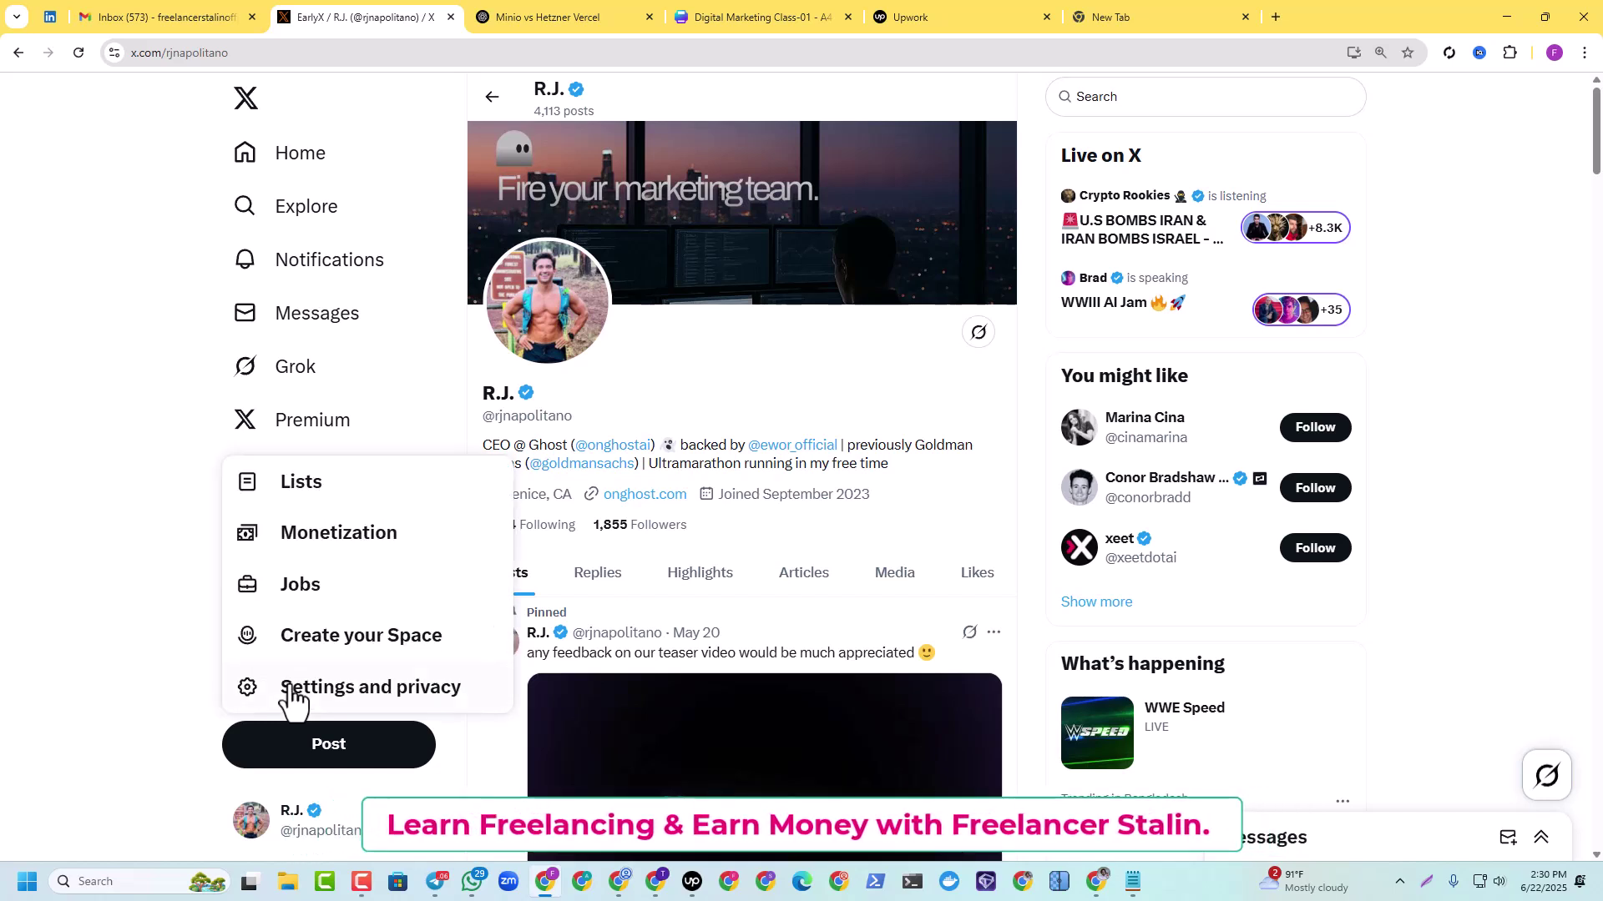
{"action": "left_click", "coordinate": [349, 690]}
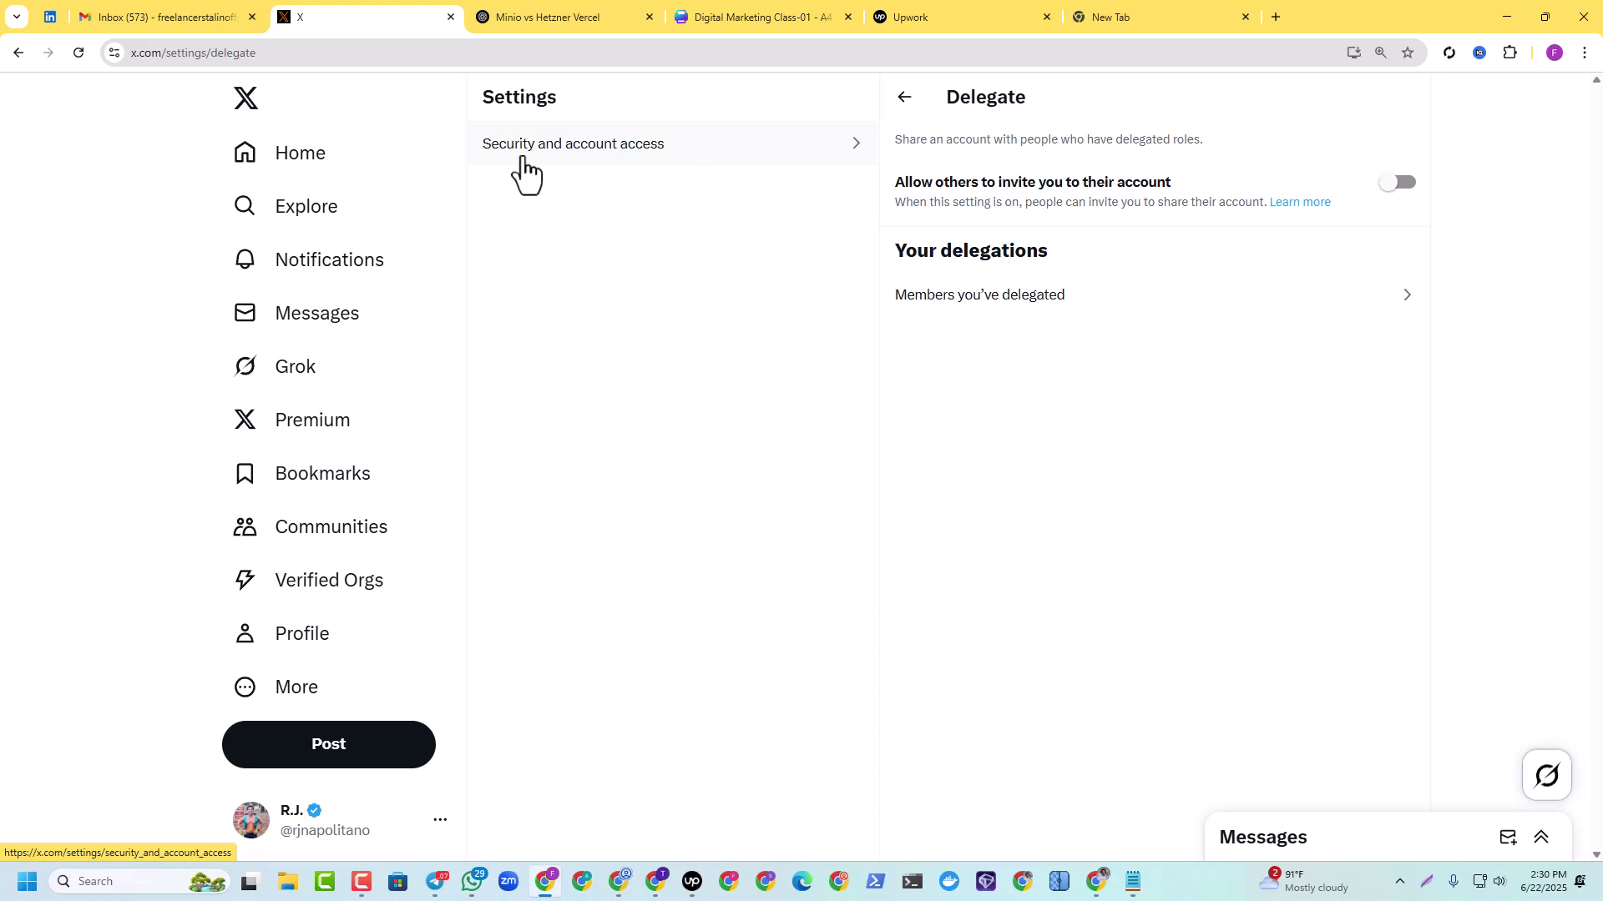
{"action": "left_click", "coordinate": [702, 163]}
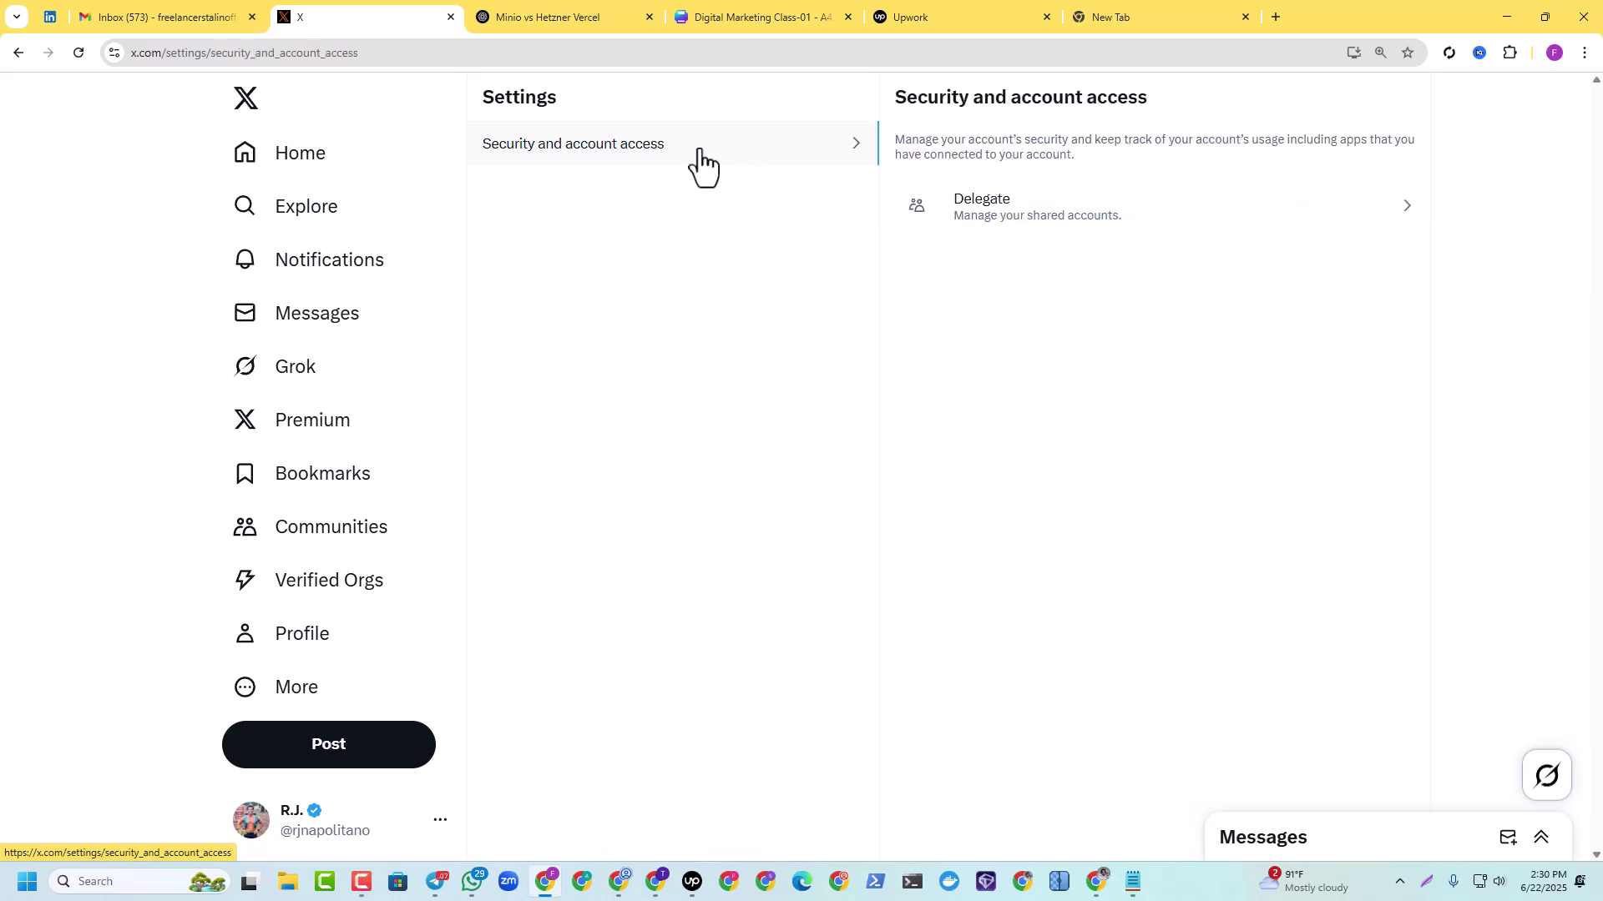
{"action": "left_click", "coordinate": [1170, 219]}
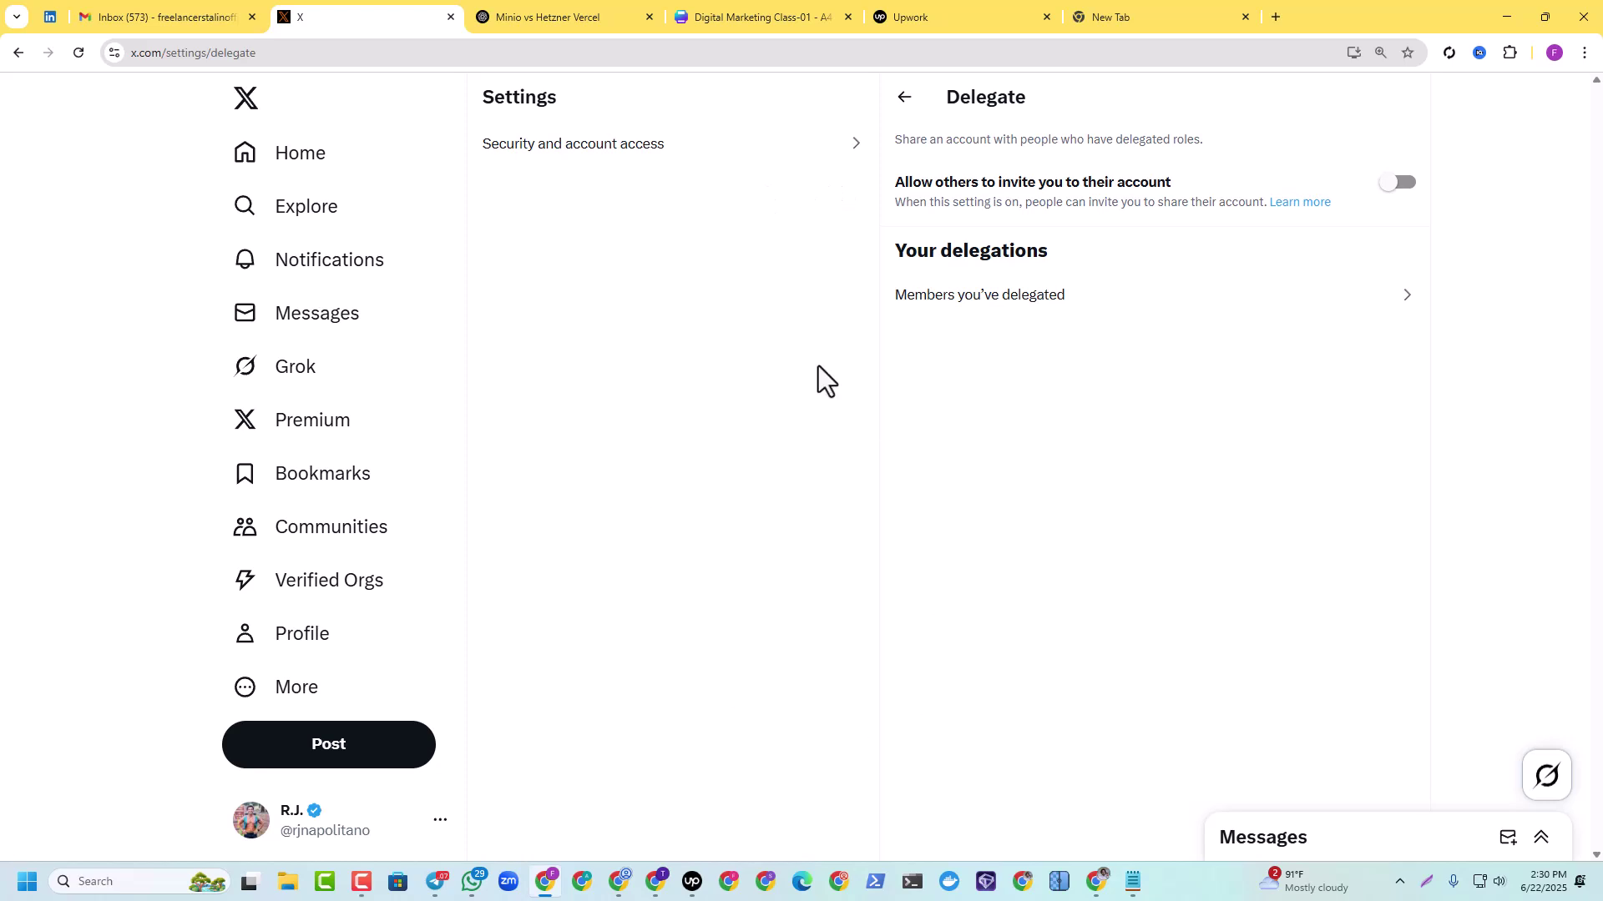
{"action": "left_click", "coordinate": [292, 653]}
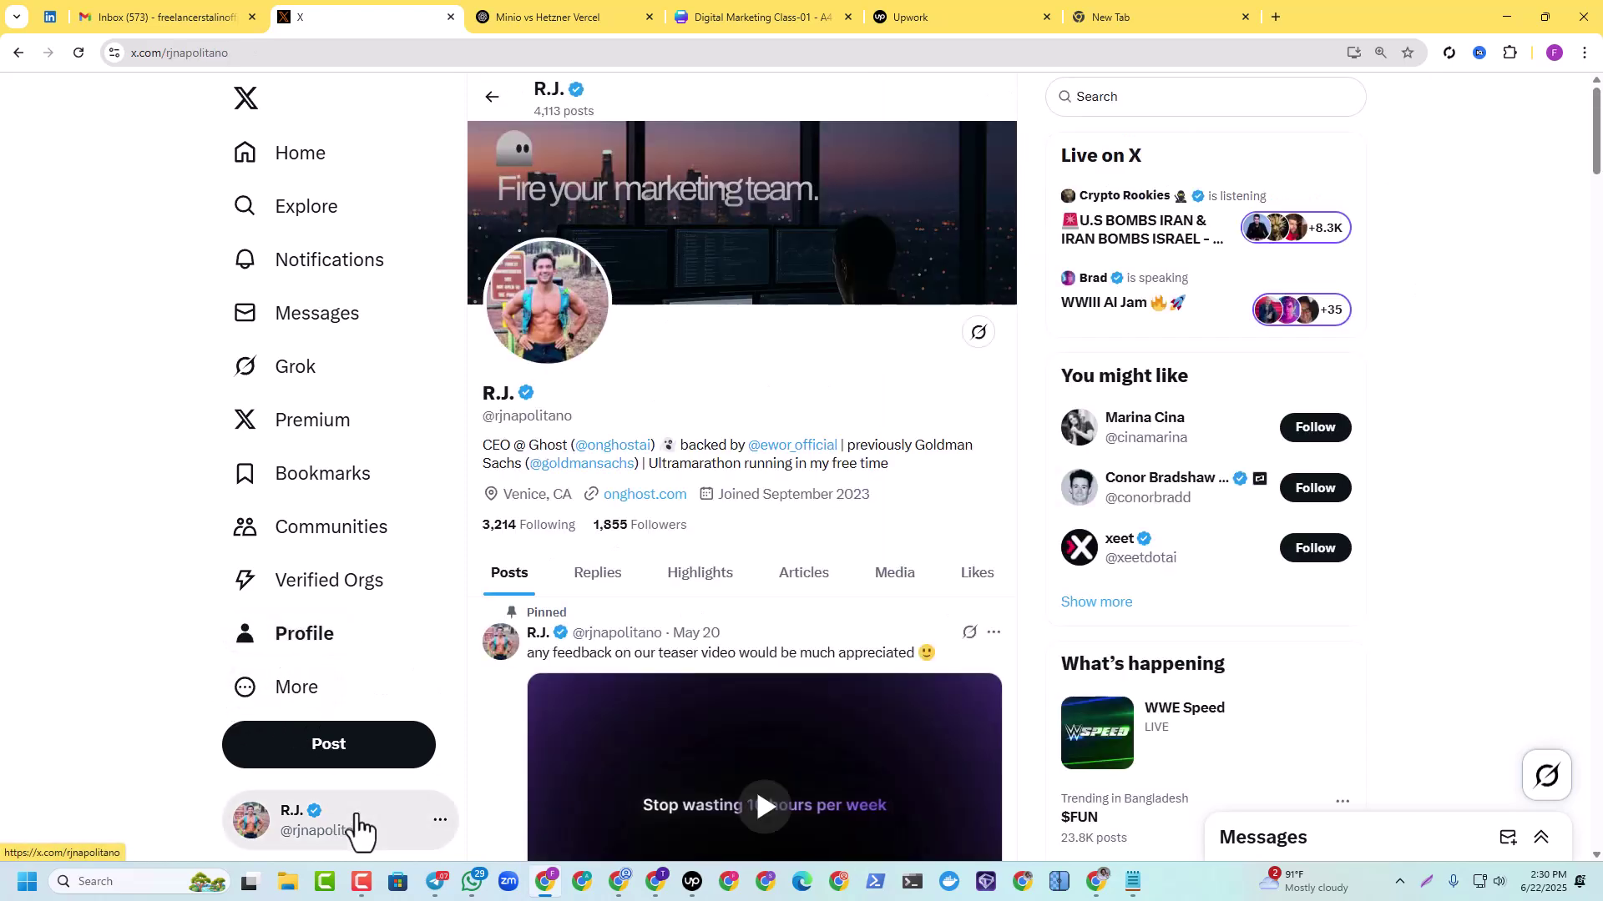
- Switch back to your own account and view Members you've delegated in the Delegate settings under Security and account access
{"action": "left_click", "coordinate": [357, 828]}
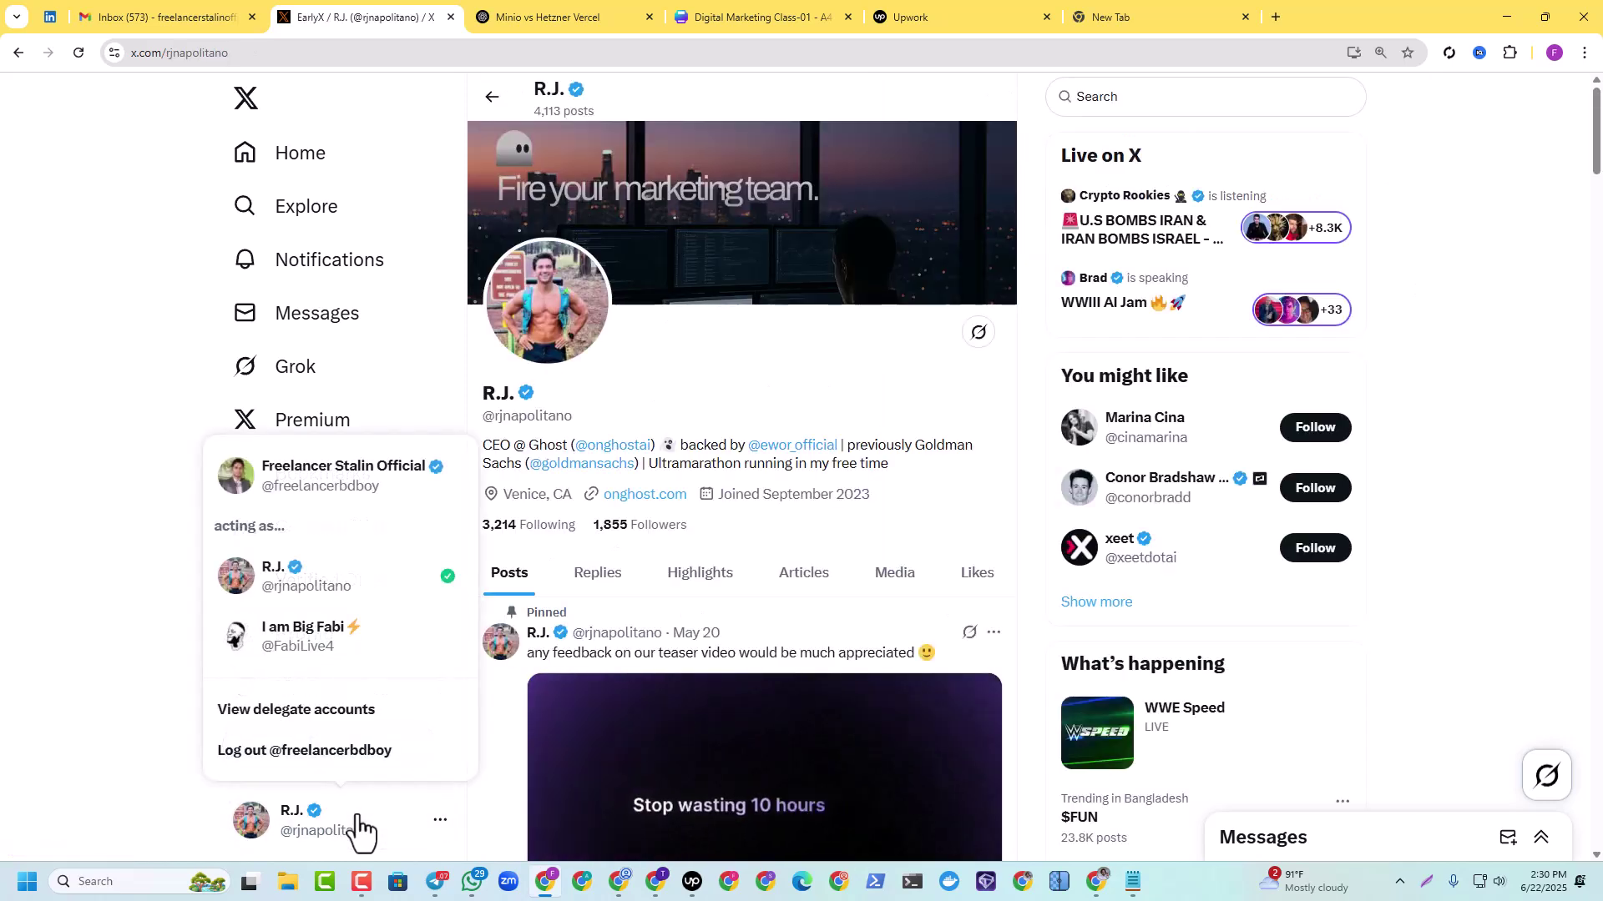
{"action": "left_click", "coordinate": [342, 493]}
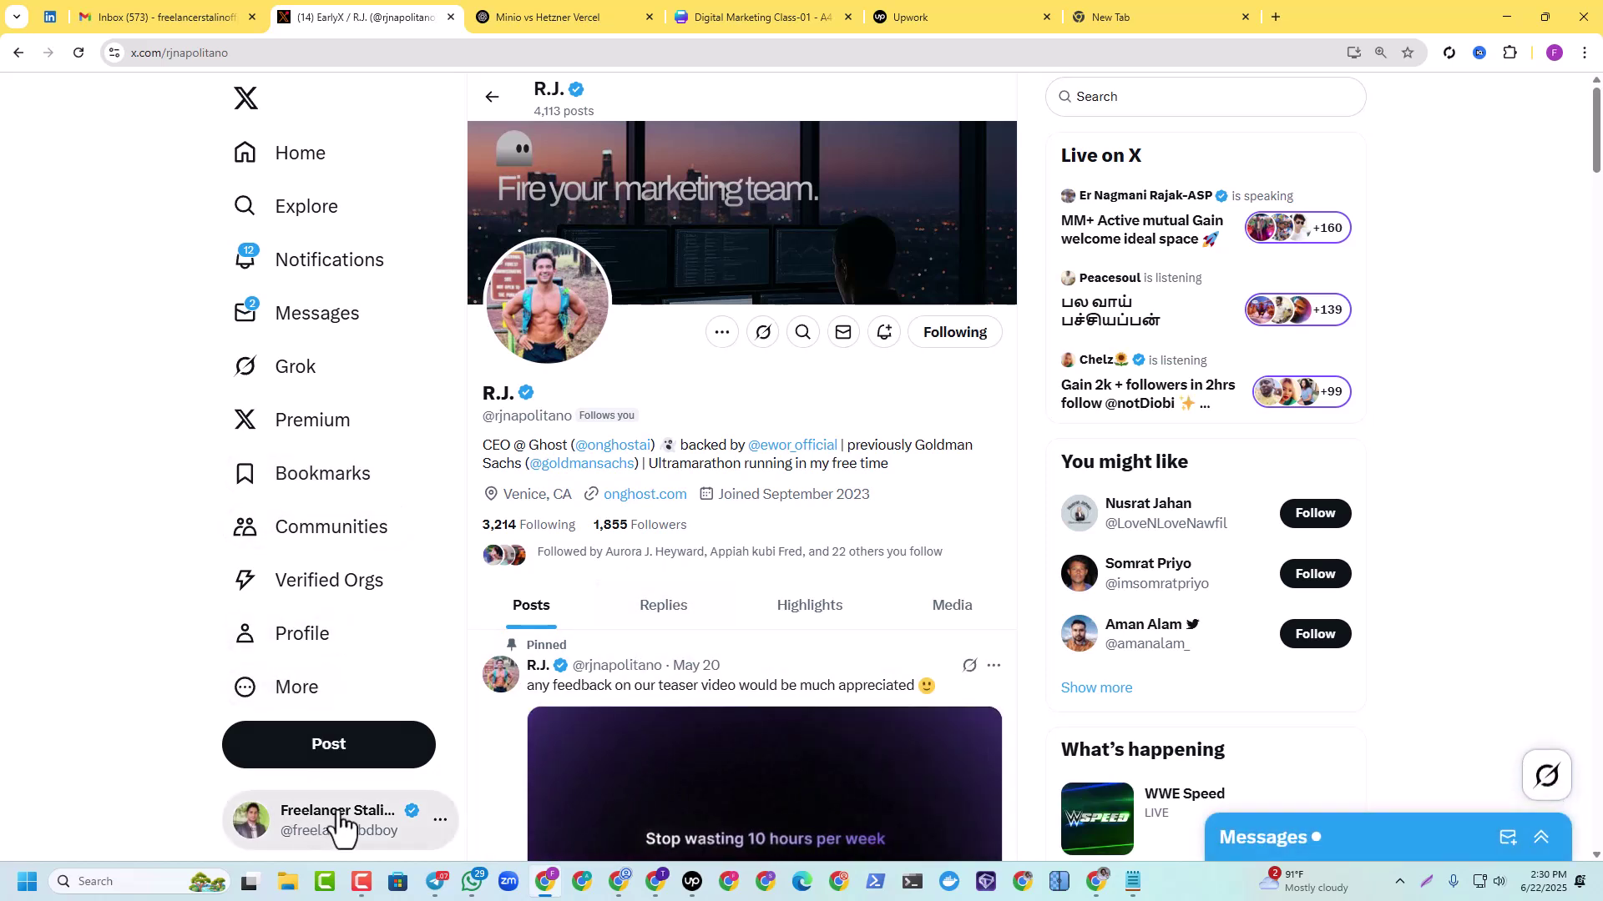
{"action": "left_click", "coordinate": [286, 692]}
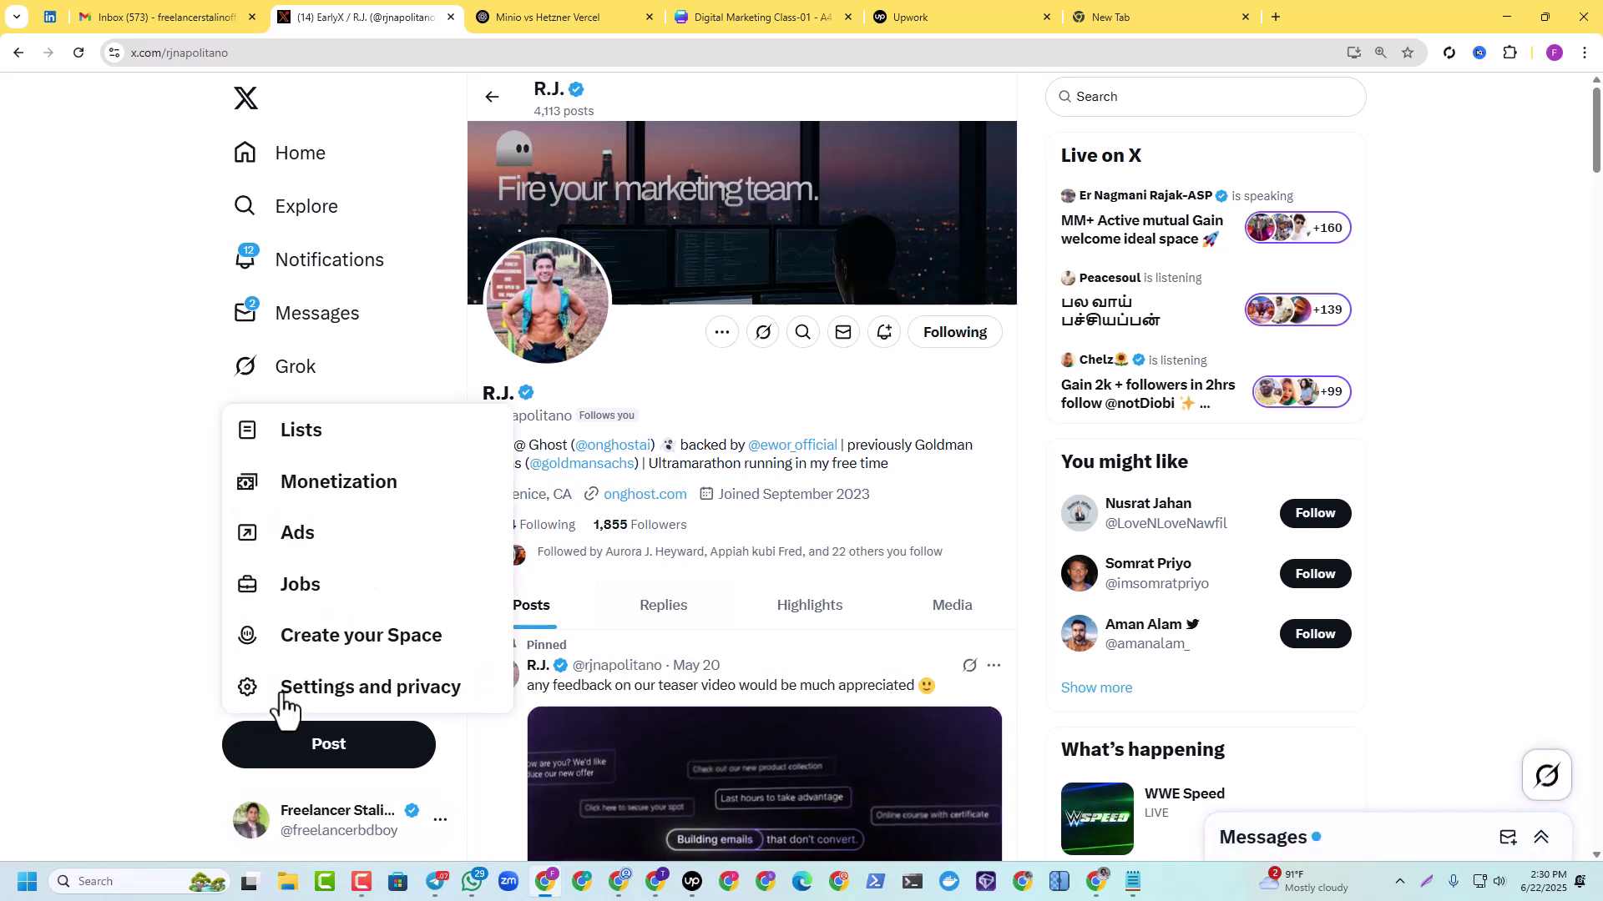
{"action": "left_click", "coordinate": [350, 696]}
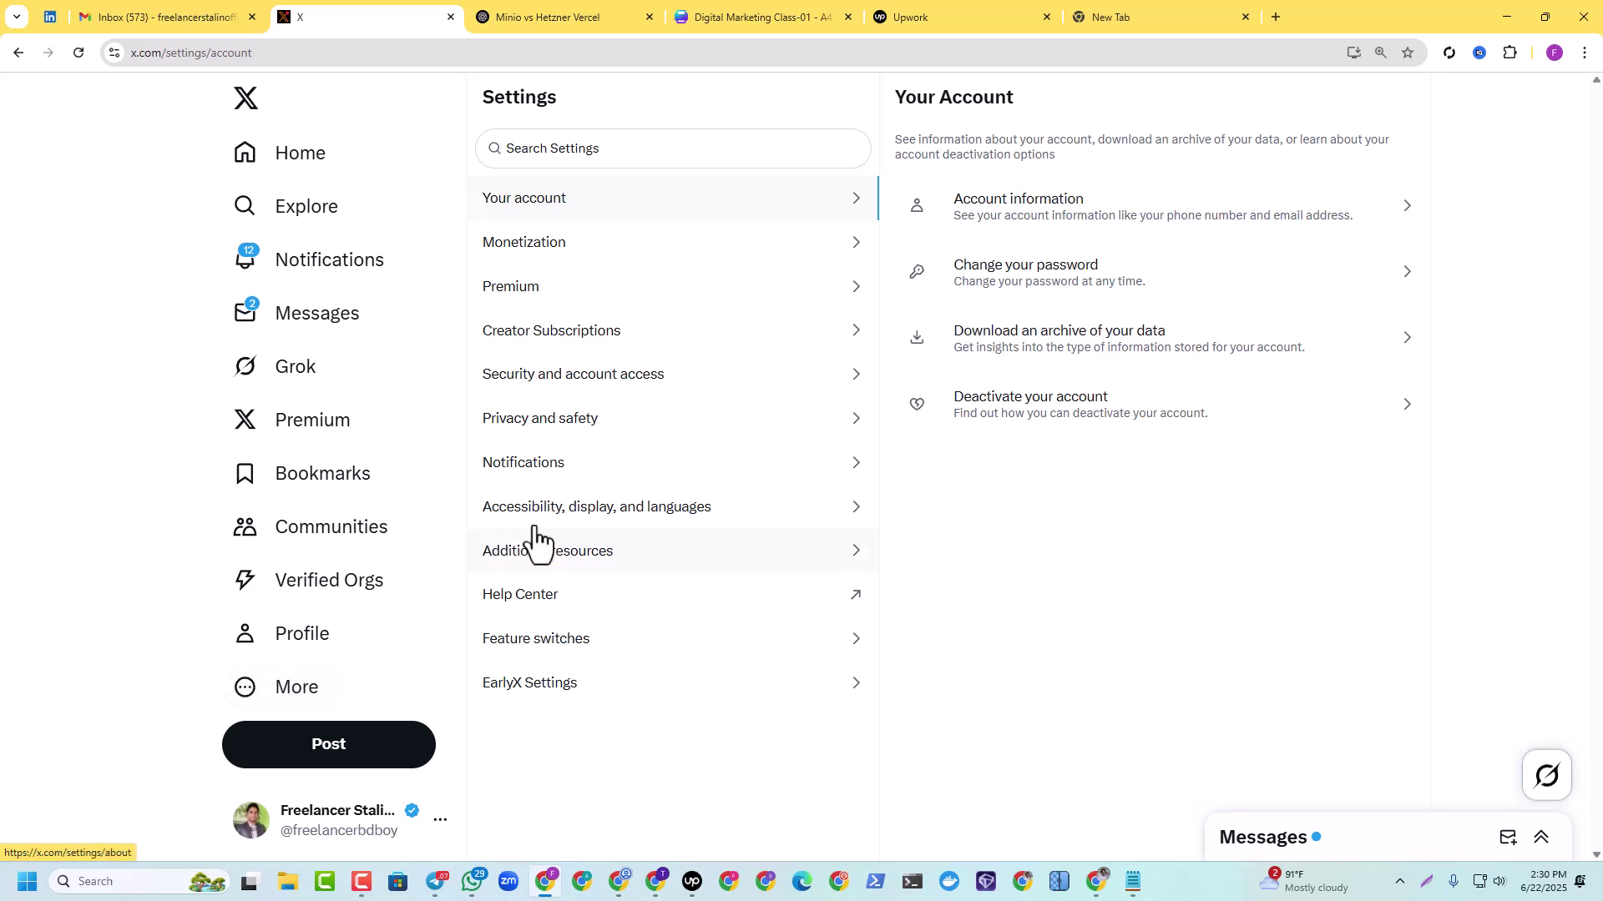
{"action": "left_click", "coordinate": [554, 386]}
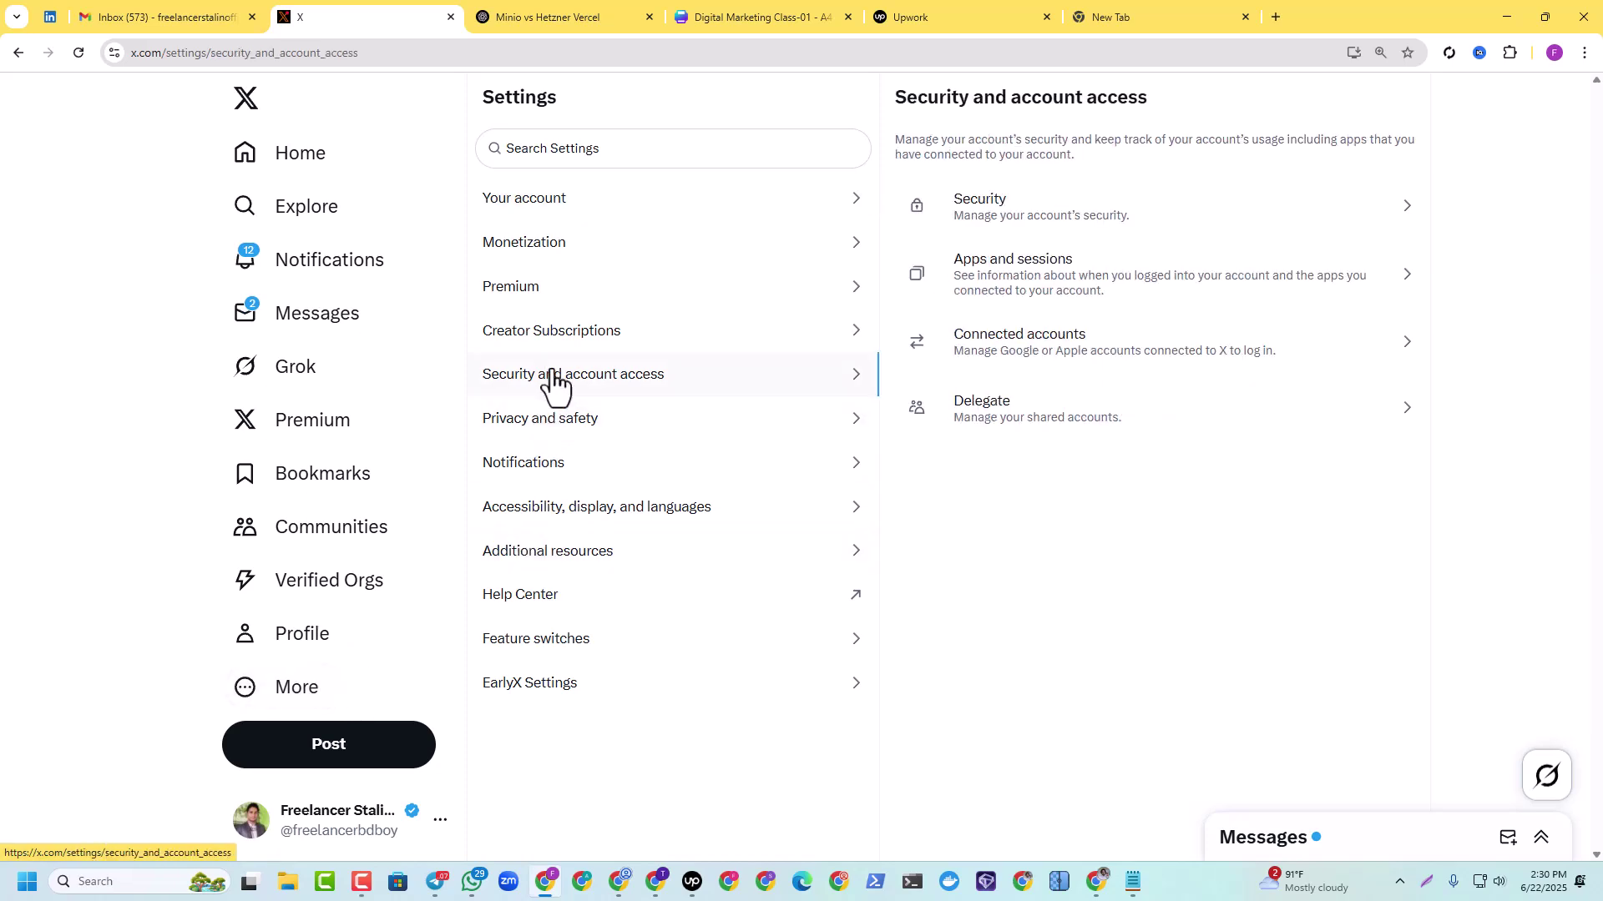
{"action": "left_click", "coordinate": [1100, 414]}
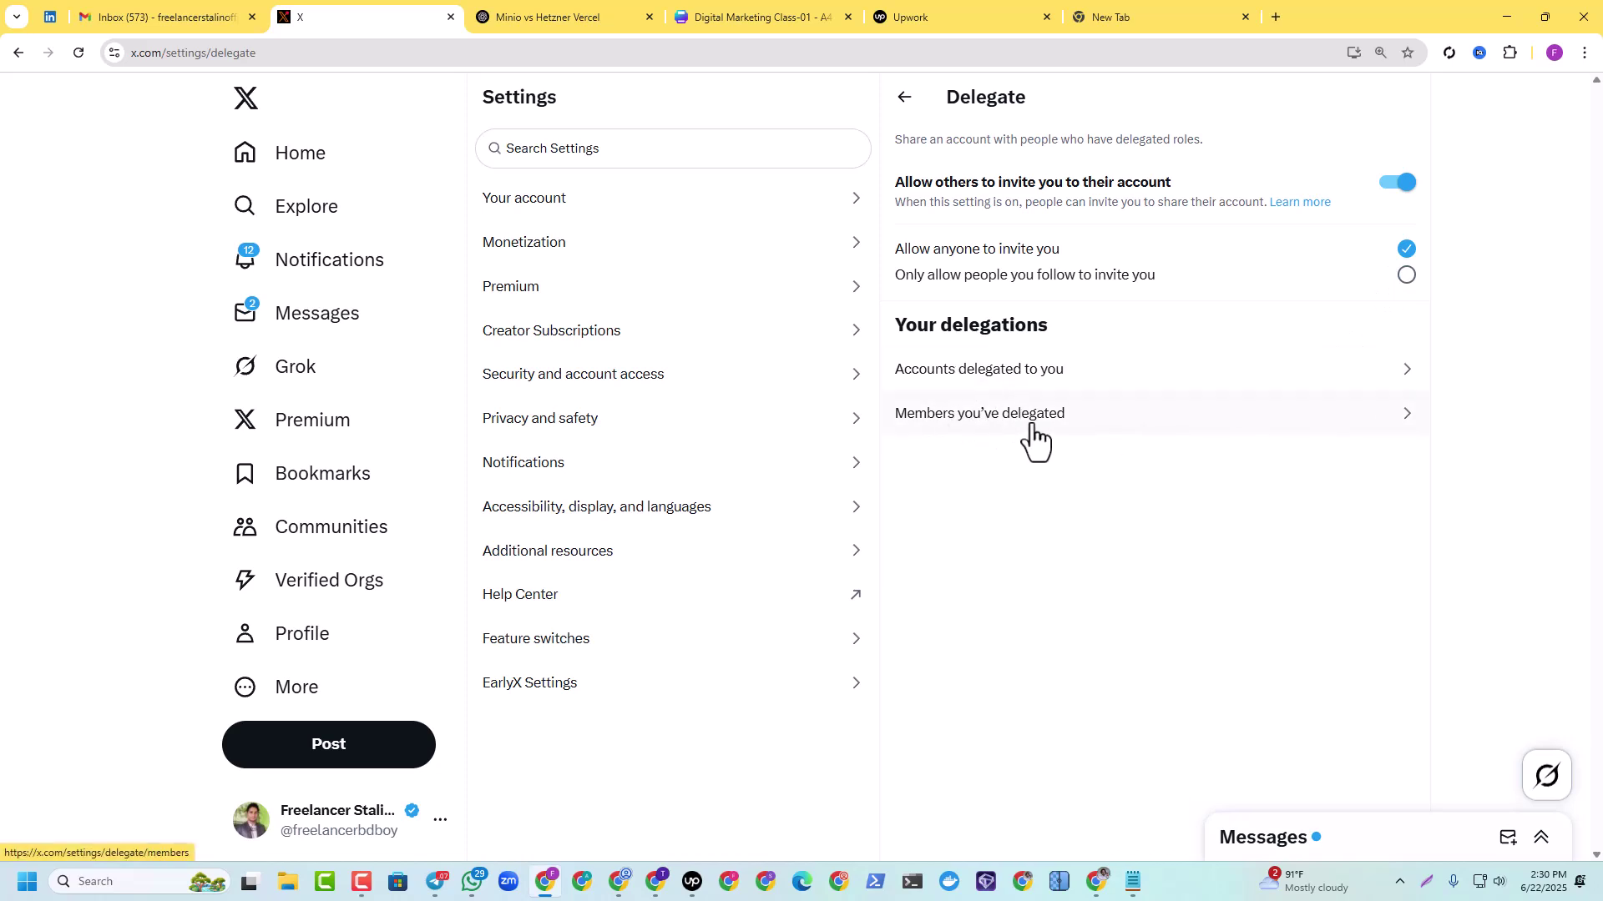
{"action": "left_click", "coordinate": [1088, 441]}
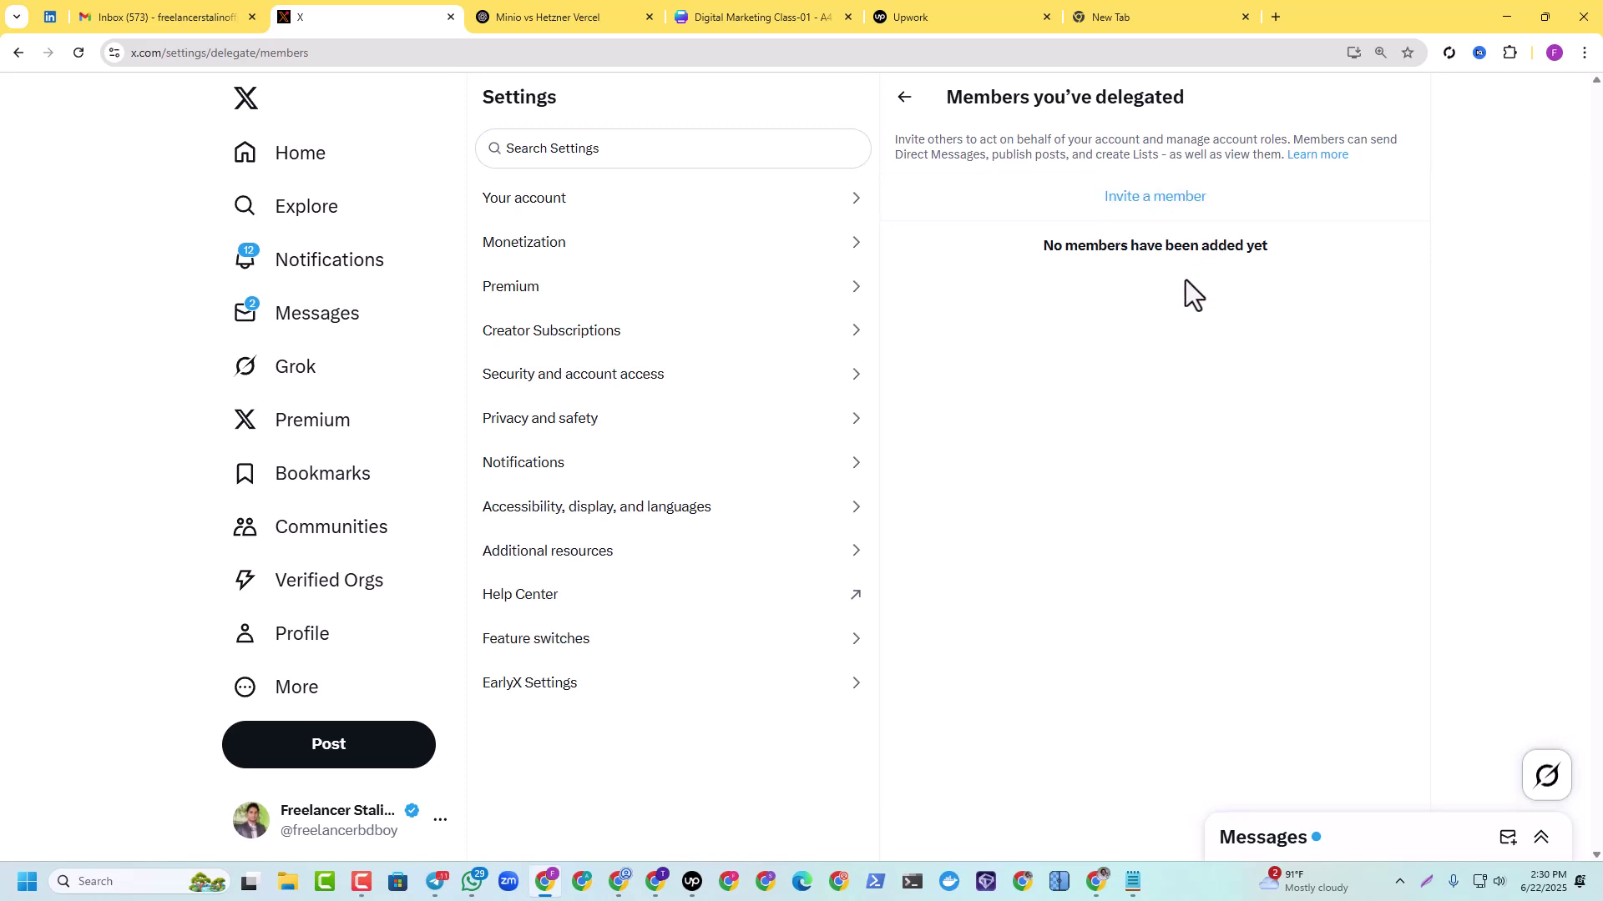
- Return to your own profile, switch to the first delegate account again, and open that account's profile
{"action": "left_click", "coordinate": [315, 653]}
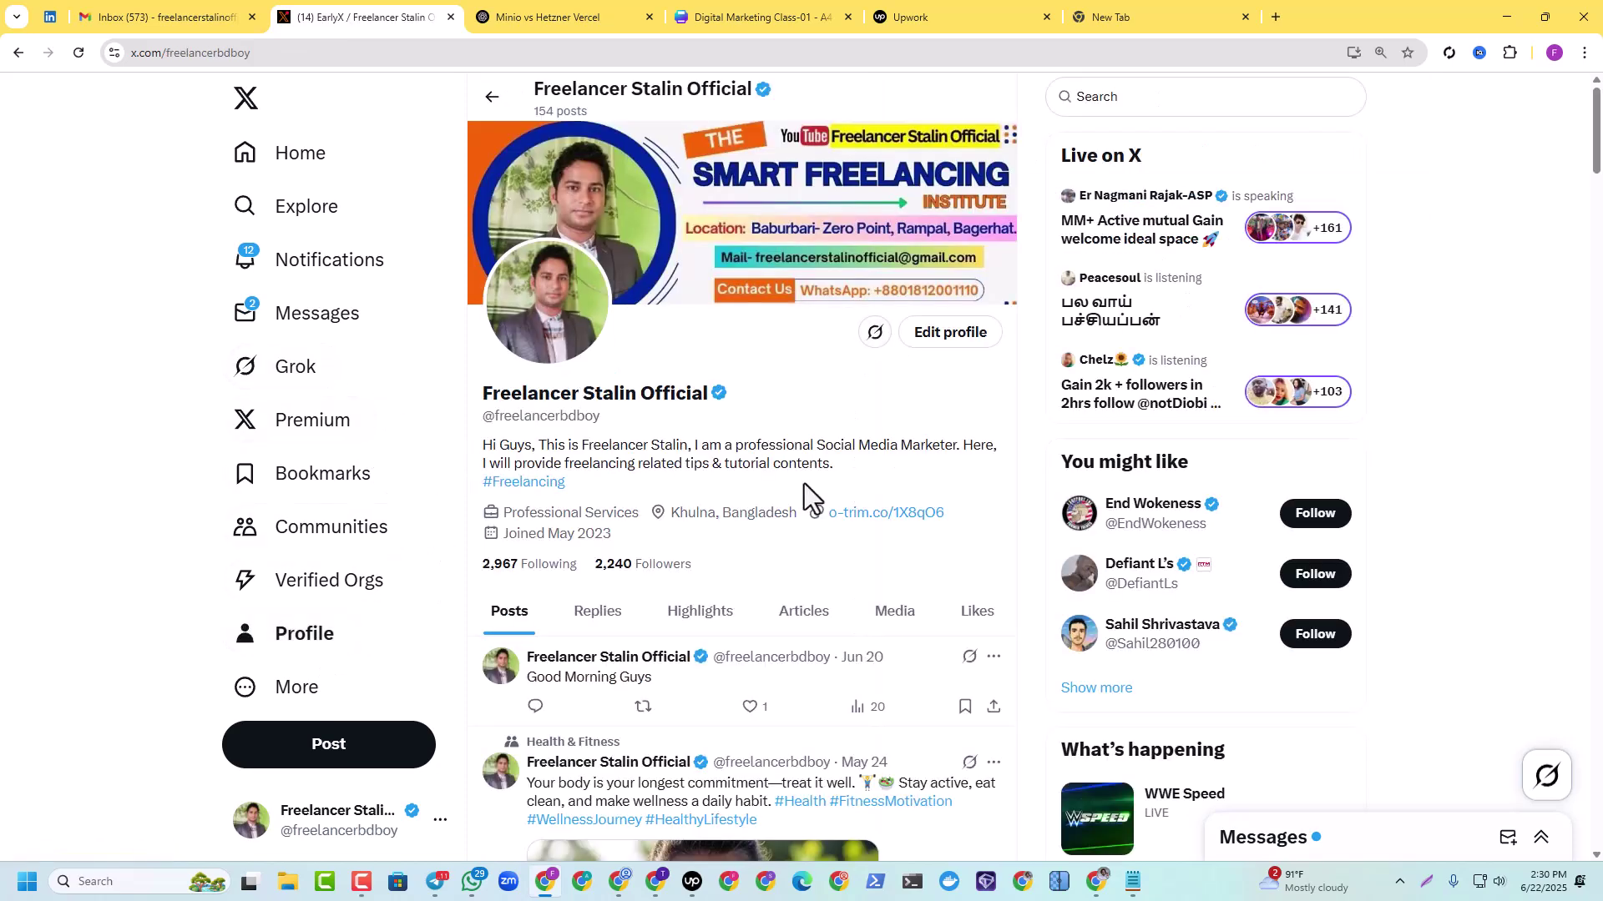
{"action": "left_click", "coordinate": [367, 819]}
{"action": "left_click", "coordinate": [332, 543]}
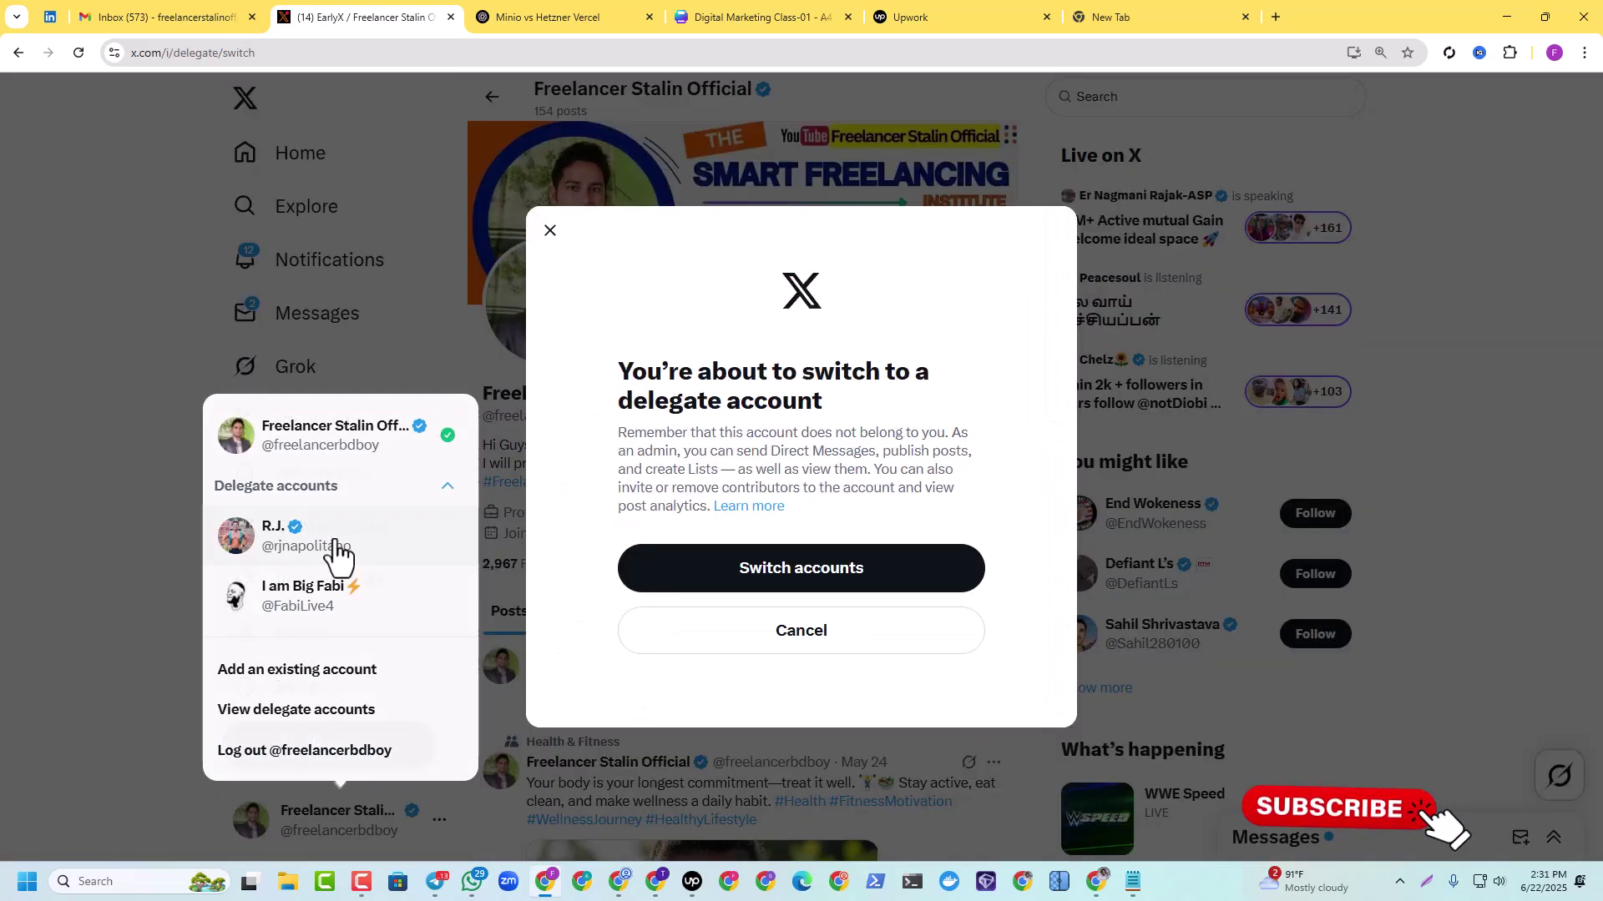
{"action": "left_click", "coordinate": [835, 578]}
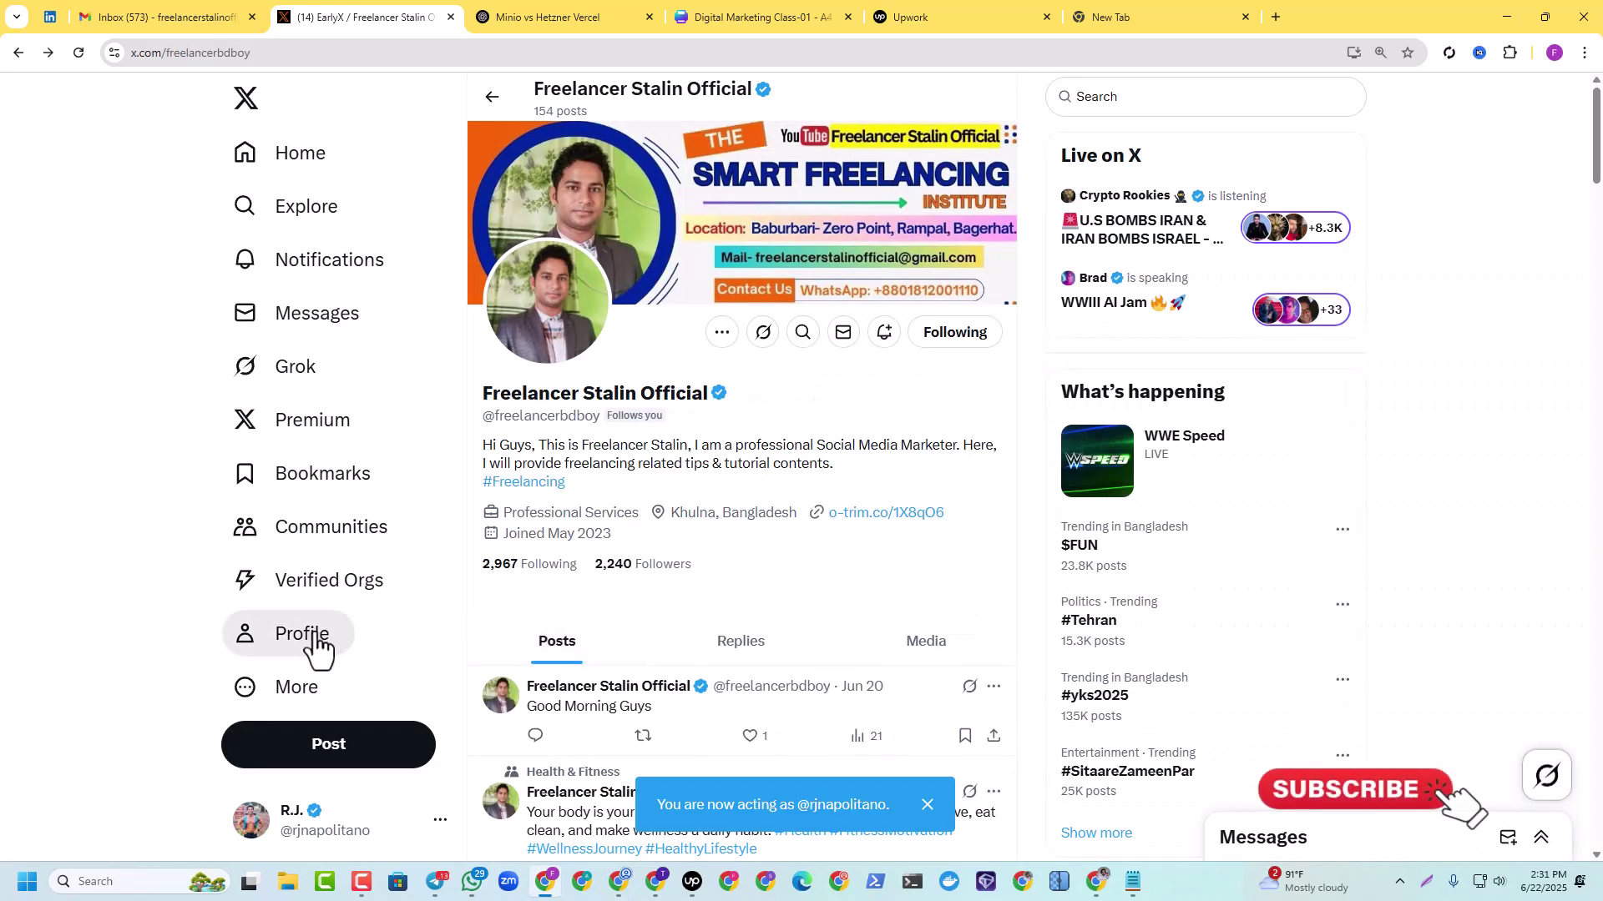
{"action": "left_click", "coordinate": [316, 636]}
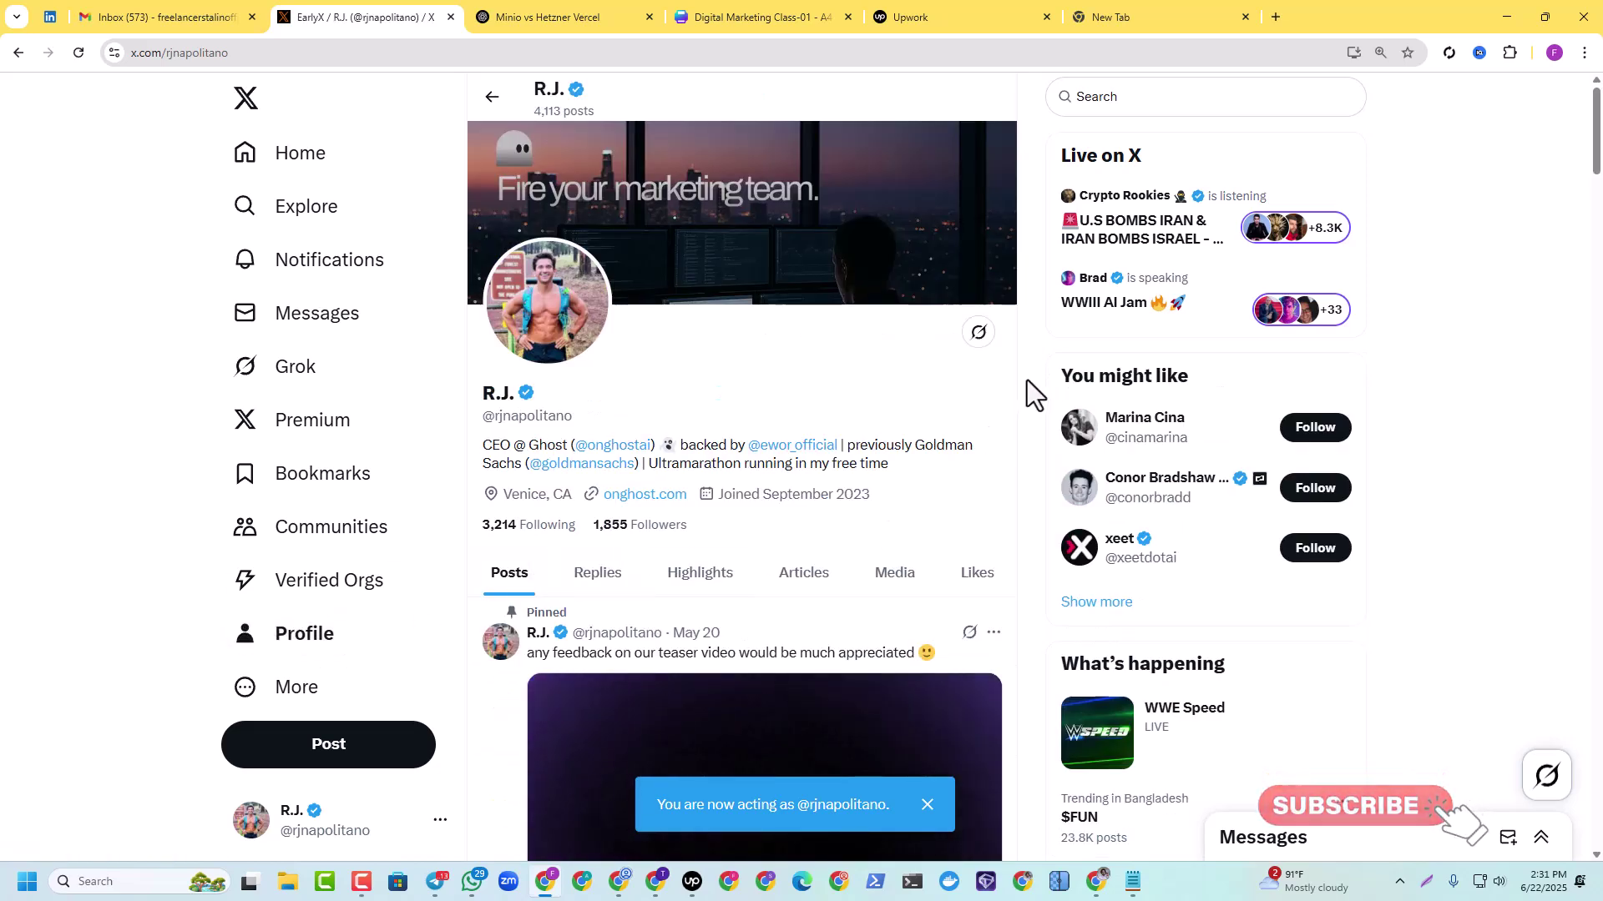